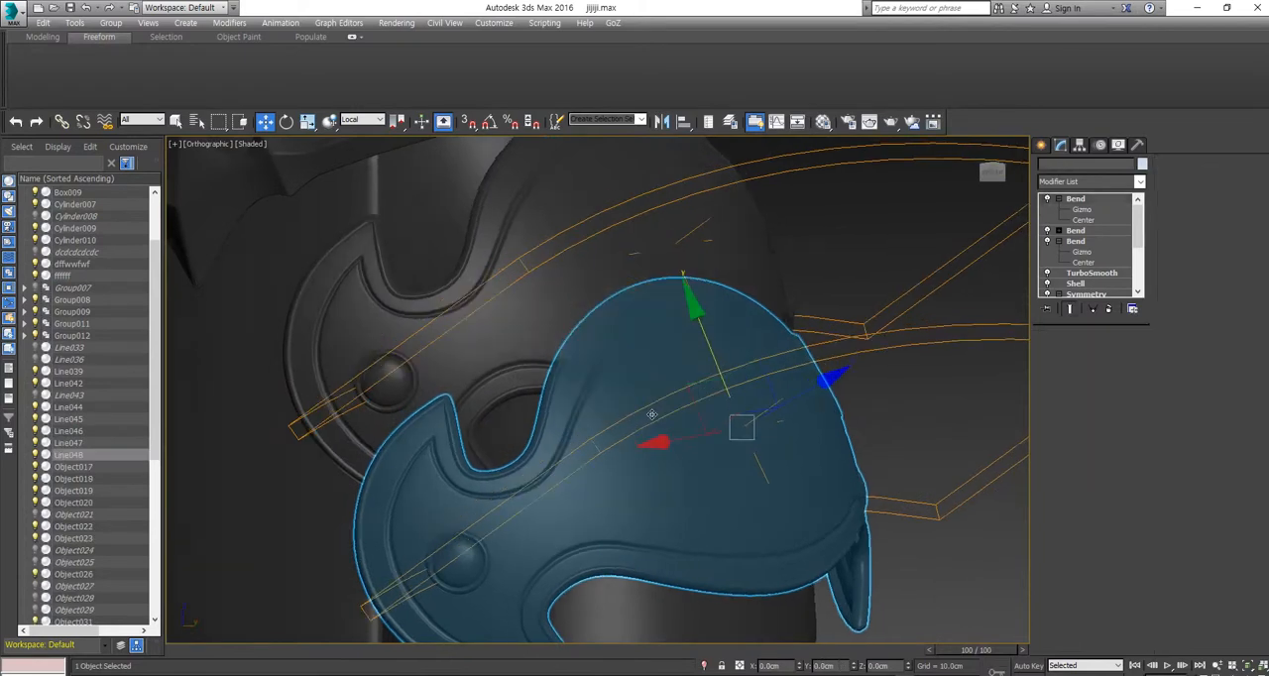
key("f")
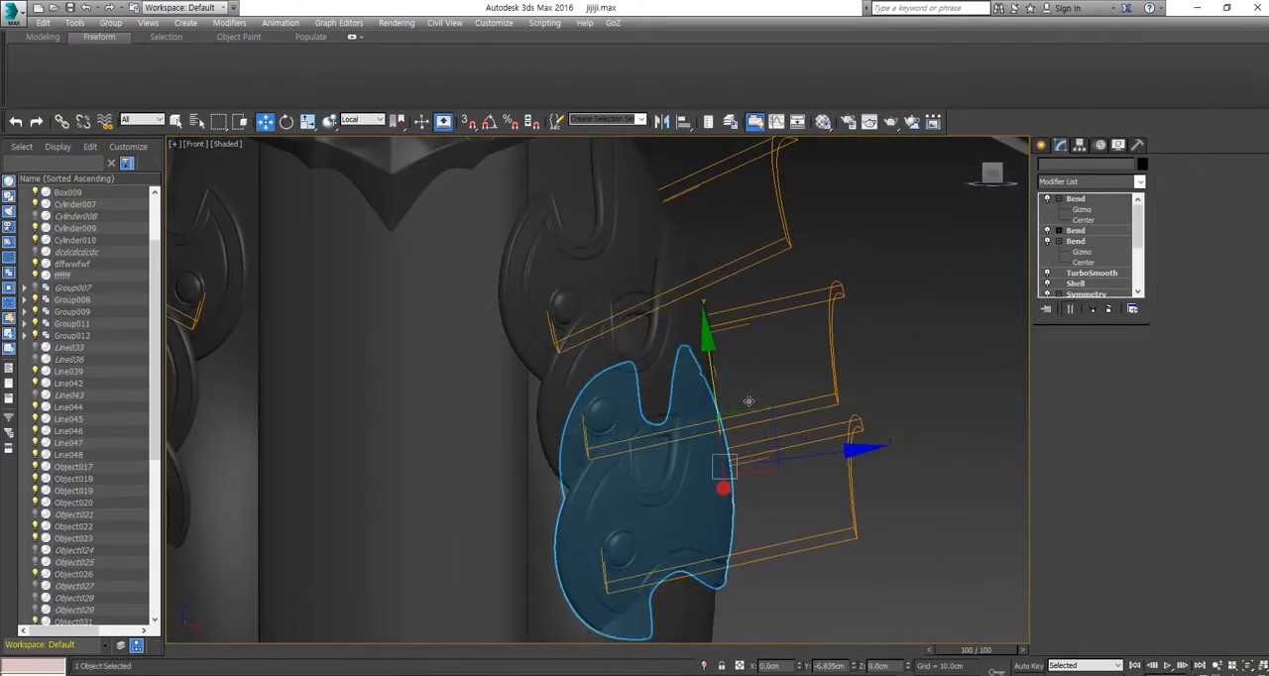
key("e")
scroll(769, 414, "up", 5)
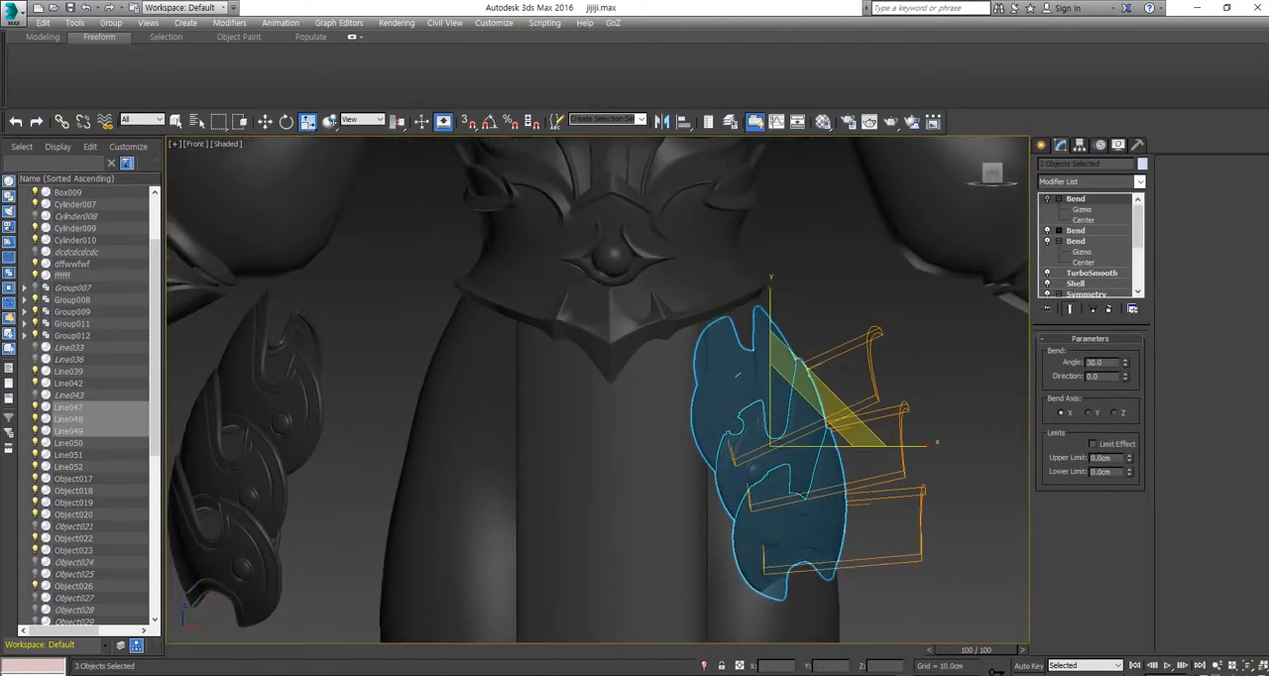
scroll(816, 430, "up", 3)
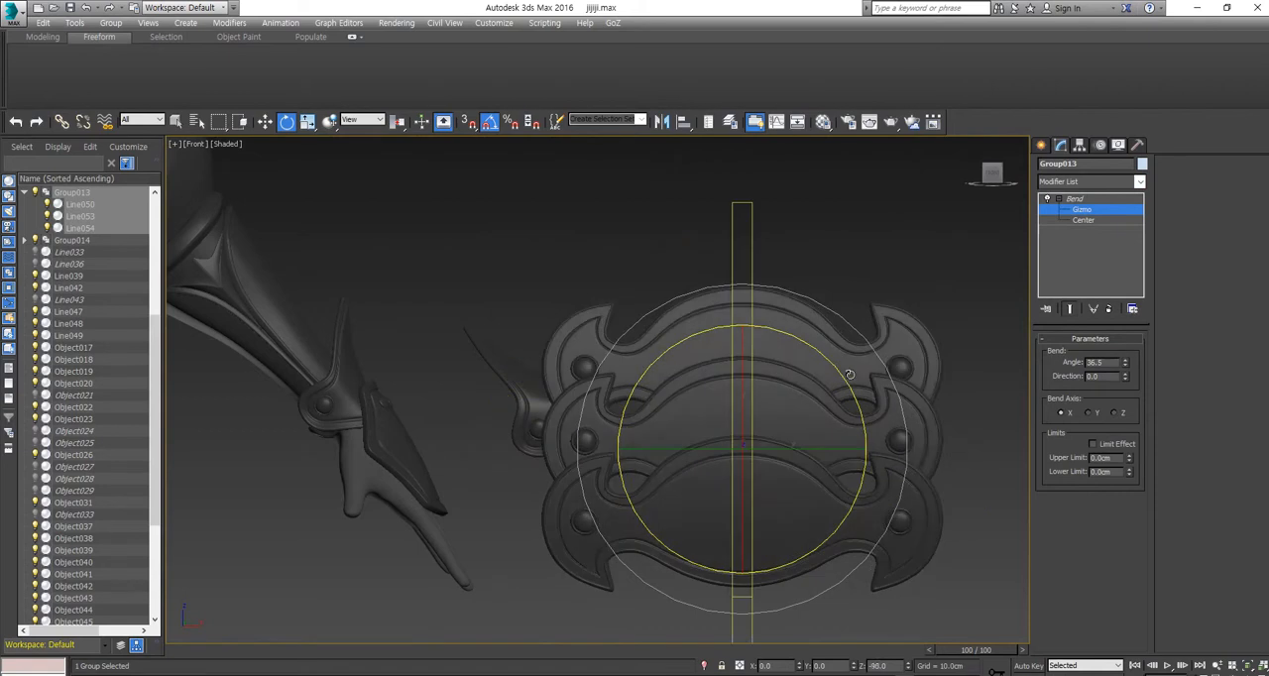
Step: Copy the Bend modifier on the three-plate group and rotate the group to follow the side of the thigh
right_click(1077, 219)
left_click(1100, 269)
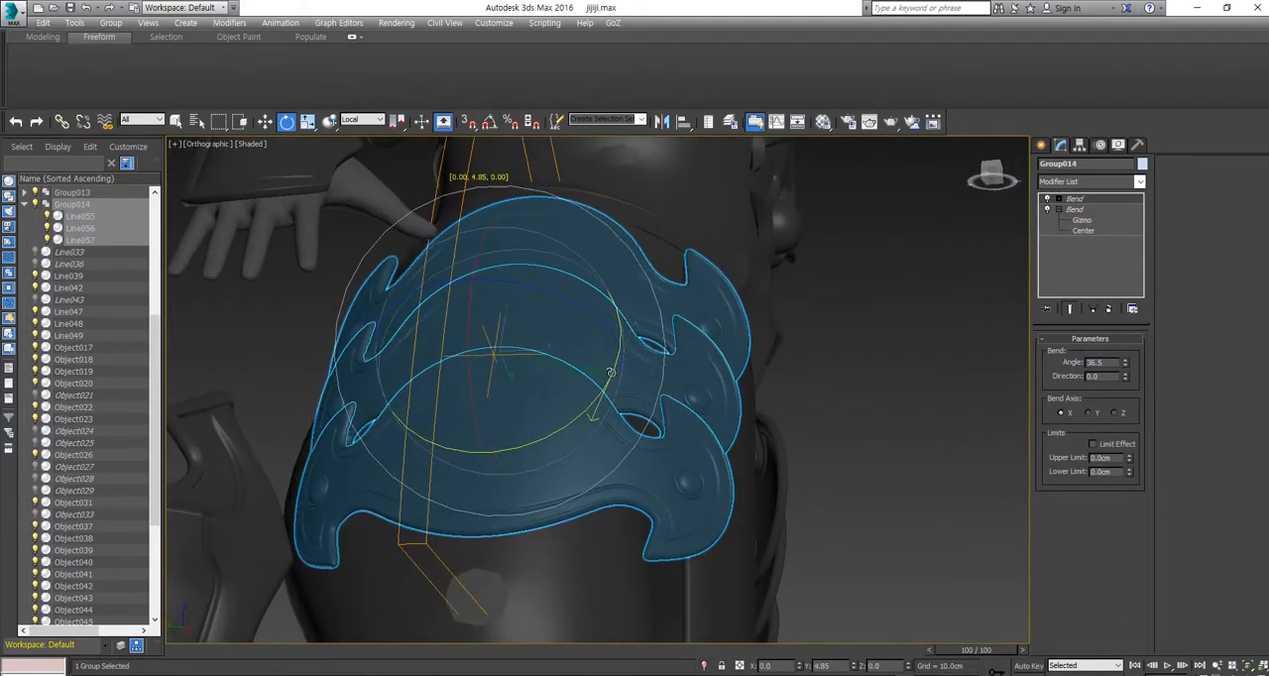
middle_click_drag(591, 399, 623, 365, "alt")
scroll(643, 377, "down", 4)
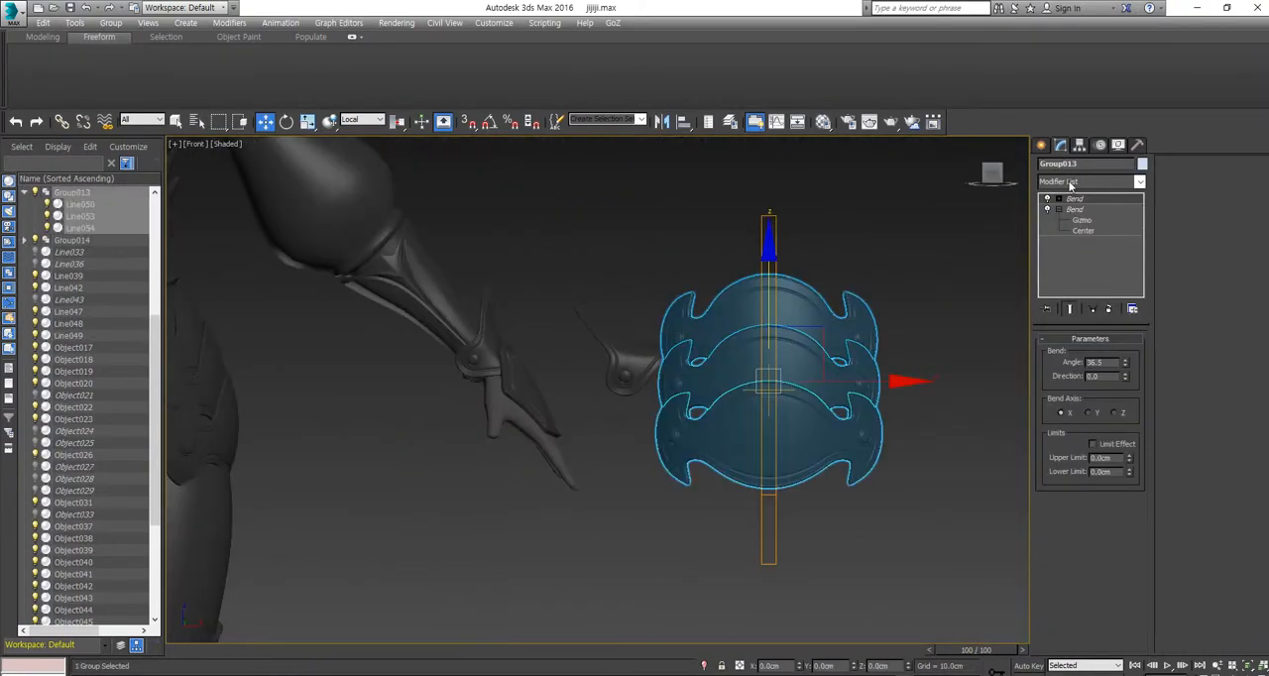
Step: Set the Bend angle of the three-plate group to 140 and position the plates around the thigh
left_click(1070, 181)
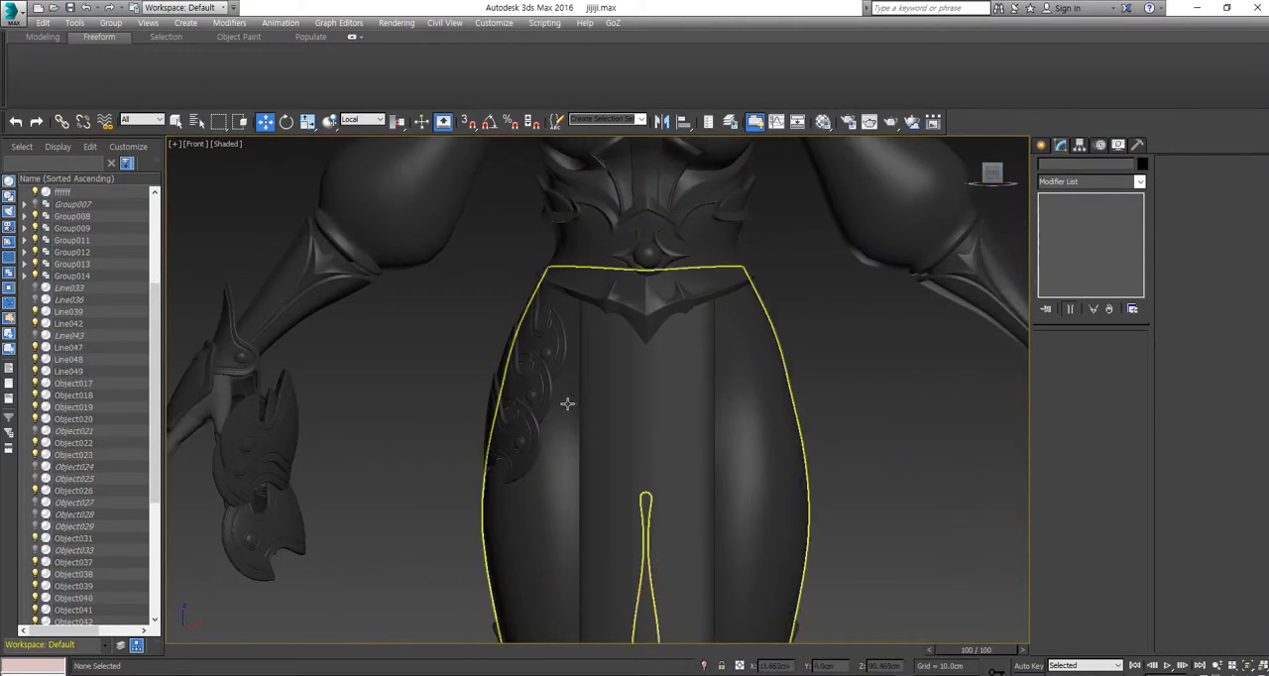
left_click(737, 472)
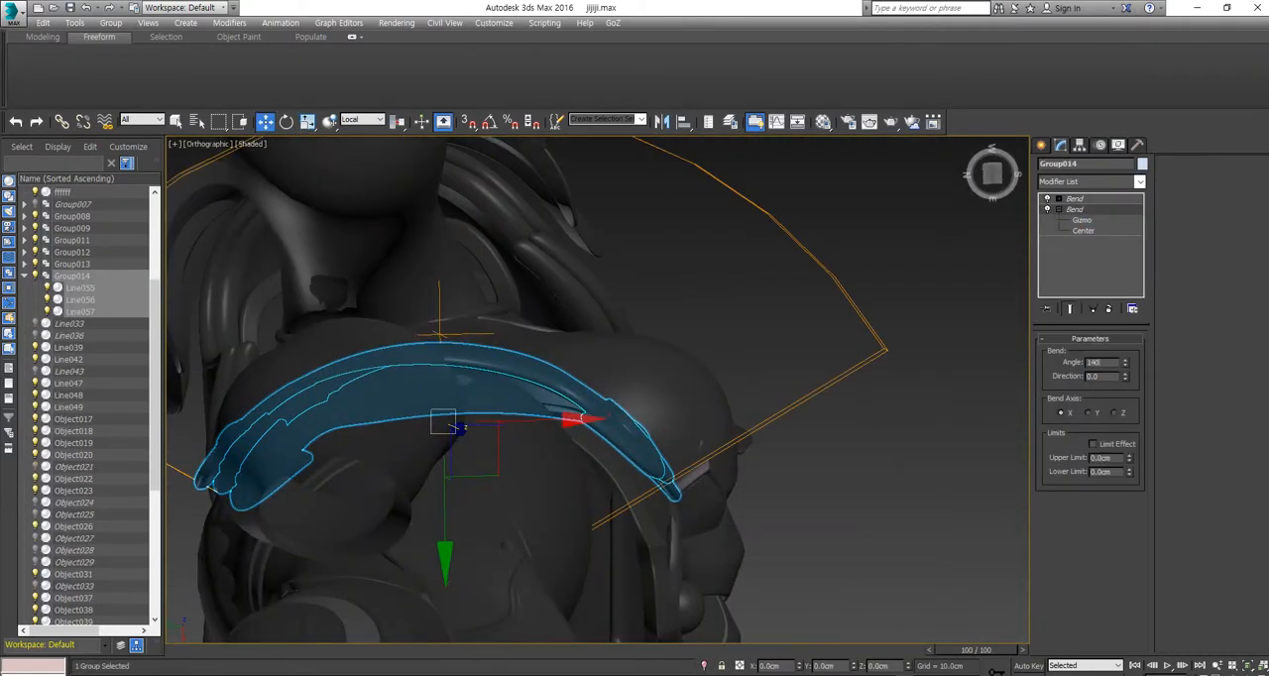
key("Return")
middle_click_drag(525, 604, 541, 446, "alt")
scroll(540, 446, "down", 3)
middle_click_drag(555, 555, 397, 537, "alt")
left_click(989, 175)
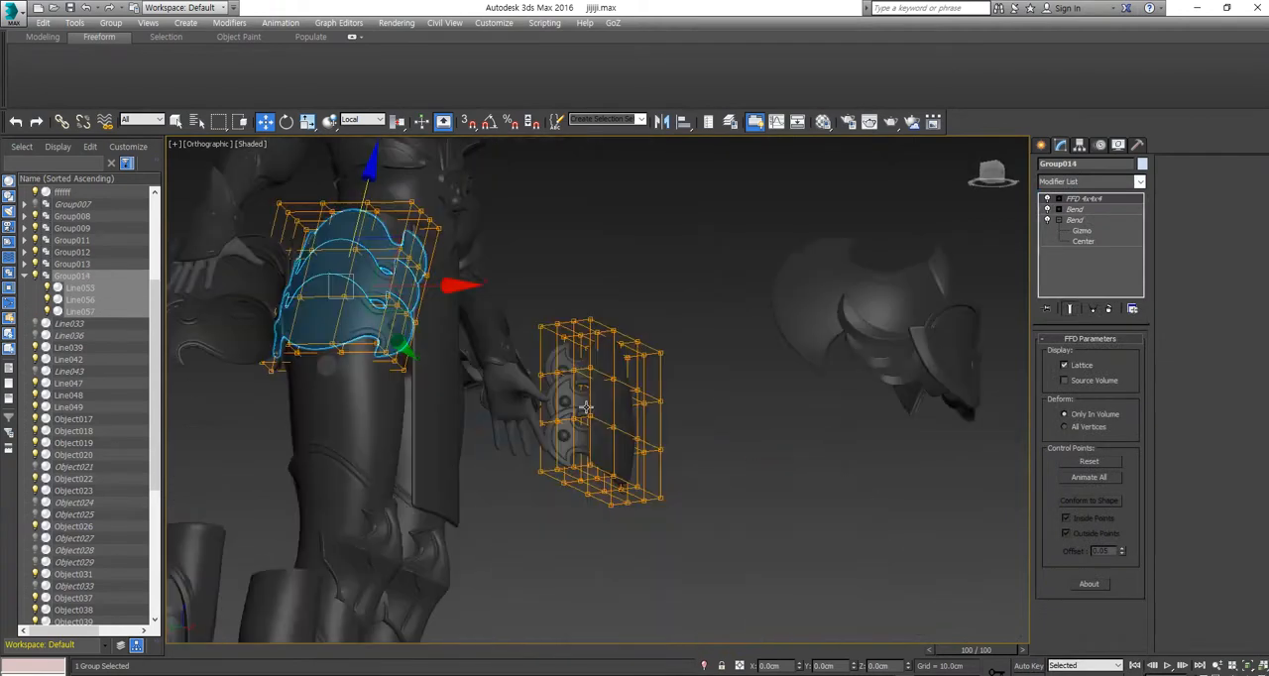
Step: Scale the FFD 4x4x4 control points of the three-plate group so the plates hug the thigh
left_click(1058, 198)
left_click(1094, 209)
middle_click_drag(594, 476, 516, 466, "alt")
key("e")
key("r")
middle_click_drag(416, 506, 483, 524, "alt")
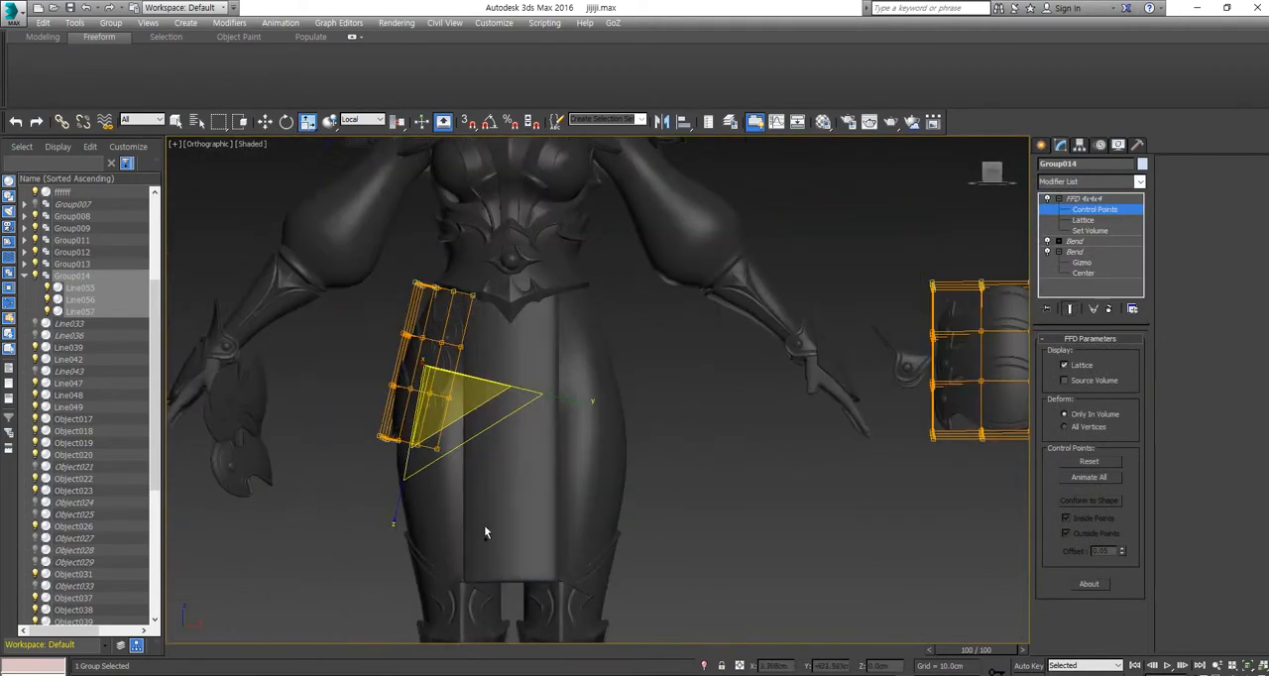
scroll(480, 492, "up", 6)
left_click_drag(536, 448, 530, 457)
middle_click_drag(530, 458, 495, 416, "alt")
scroll(602, 475, "down", 3)
scroll(495, 416, "up", 5)
scroll(373, 366, "down", 3)
middle_click_drag(373, 365, 323, 436, "alt")
left_click(1094, 210)
Step: Adjust the position of the three-plate group against the hip, clear the selection and return to the front view
scroll(634, 377, "down", 3)
middle_click_drag(594, 376, 584, 298, "alt")
left_click(557, 348)
key("w")
scroll(615, 376, "down", 4)
left_click(584, 273)
left_click(993, 176)
left_click(730, 572)
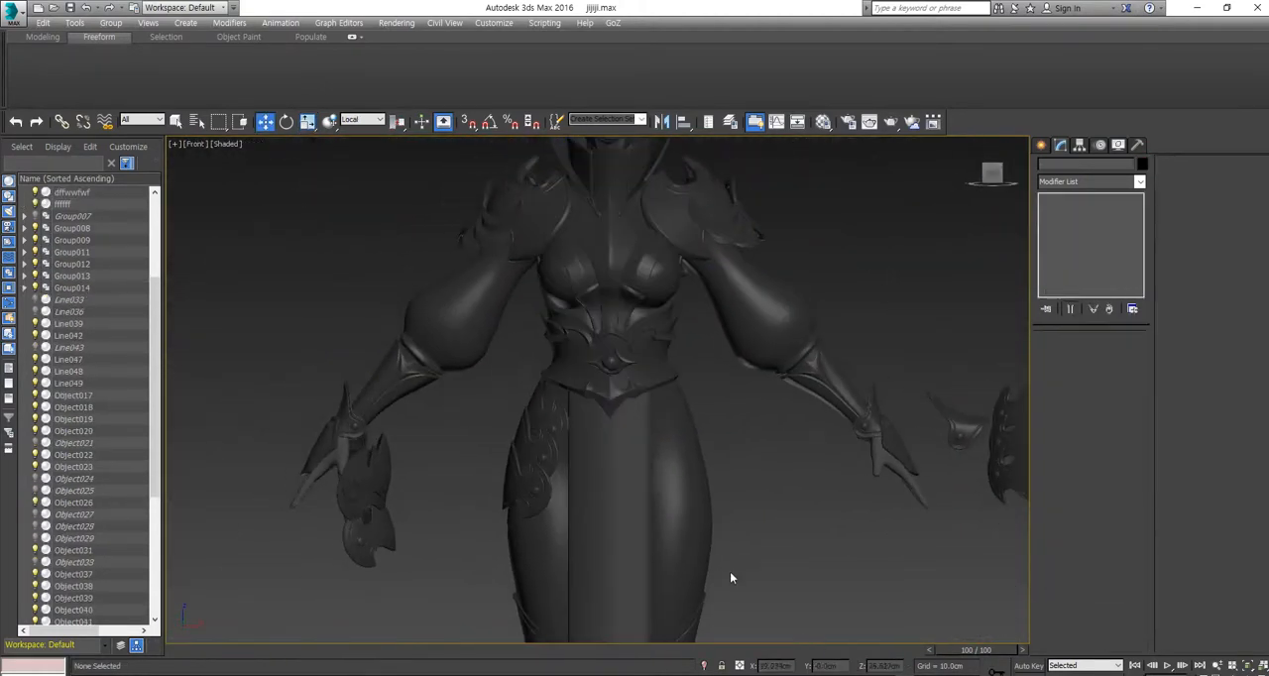
Step: Mirror a copy of the thigh plate group and move it along X onto the opposite thigh
scroll(583, 465, "up", 5)
left_click(495, 393)
scroll(490, 376, "up", 2)
scroll(453, 515, "down", 8)
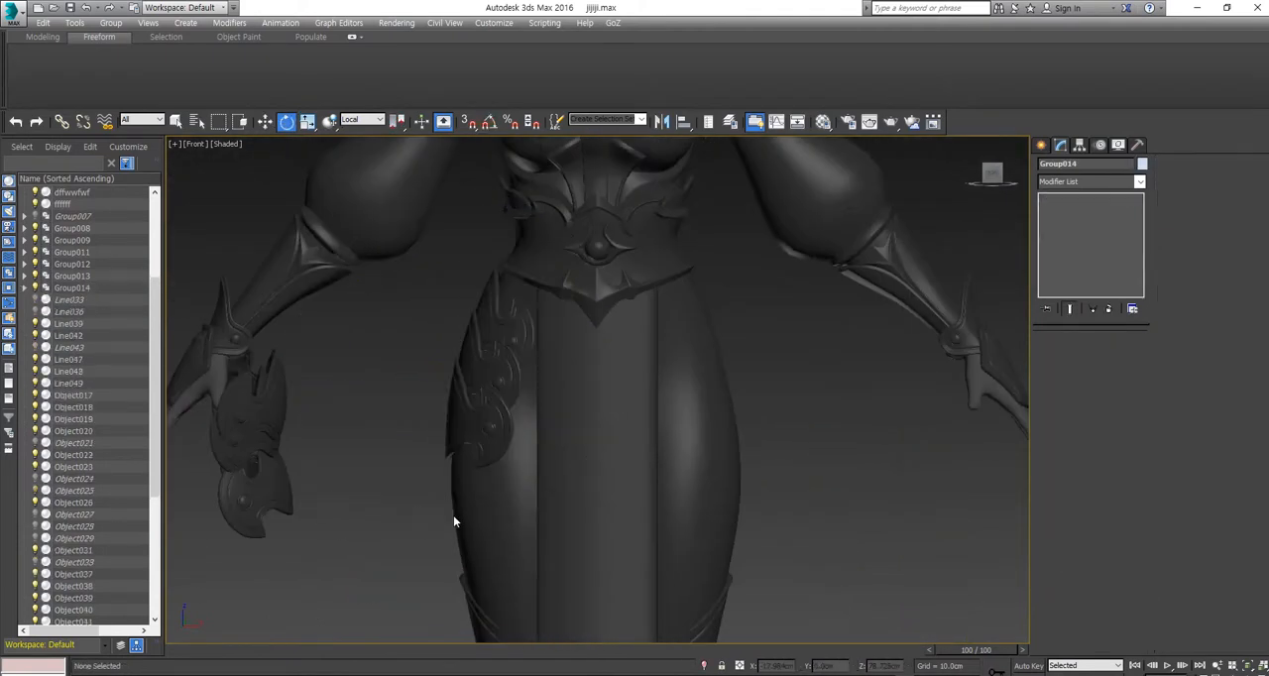
scroll(439, 348, "up", 7)
scroll(326, 552, "down", 8)
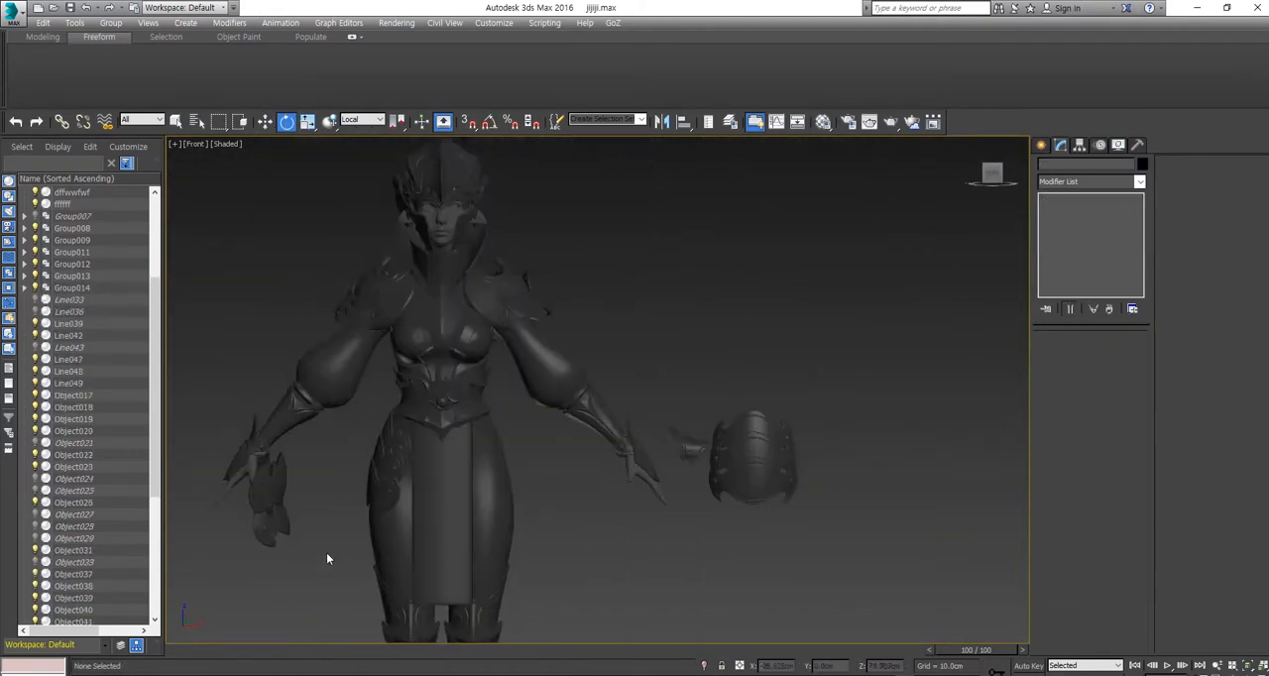
scroll(400, 428, "up", 7)
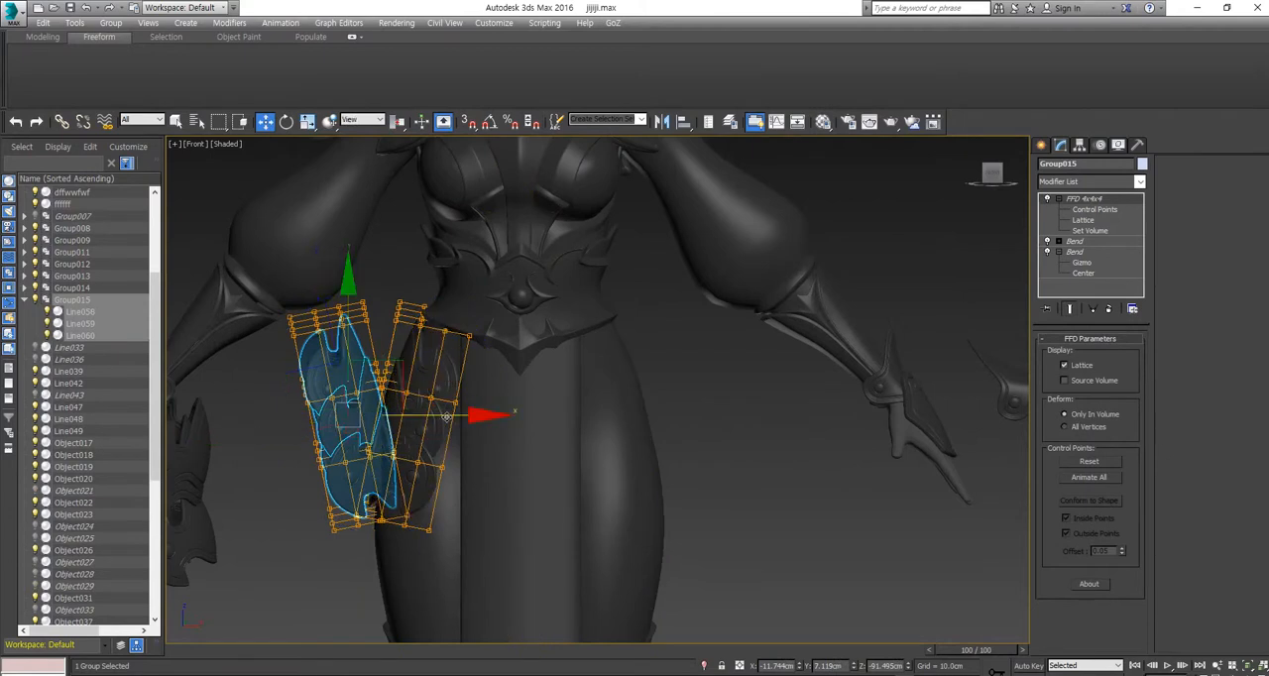
left_click_drag(447, 417, 719, 404)
left_click(756, 422)
scroll(748, 421, "down", 4)
scroll(480, 469, "up", 5)
scroll(496, 471, "down", 2)
scroll(694, 493, "up", 5)
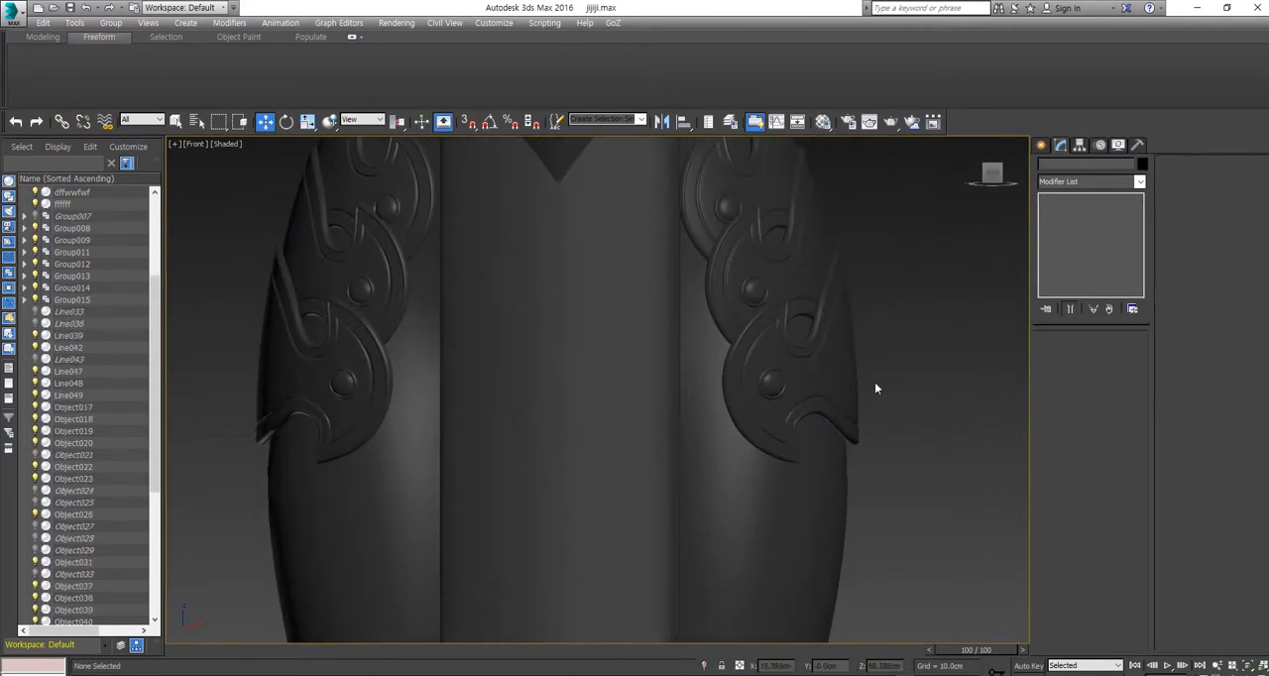
Step: Try moving the trousers mesh sideways off the body along the X axis
scroll(875, 384, "down", 6)
left_click(852, 434)
middle_click_drag(861, 421, 873, 411, "alt")
scroll(863, 409, "down", 2)
left_click(856, 426)
left_click(856, 429)
scroll(855, 428, "up", 2)
left_click_drag(904, 435, 603, 434)
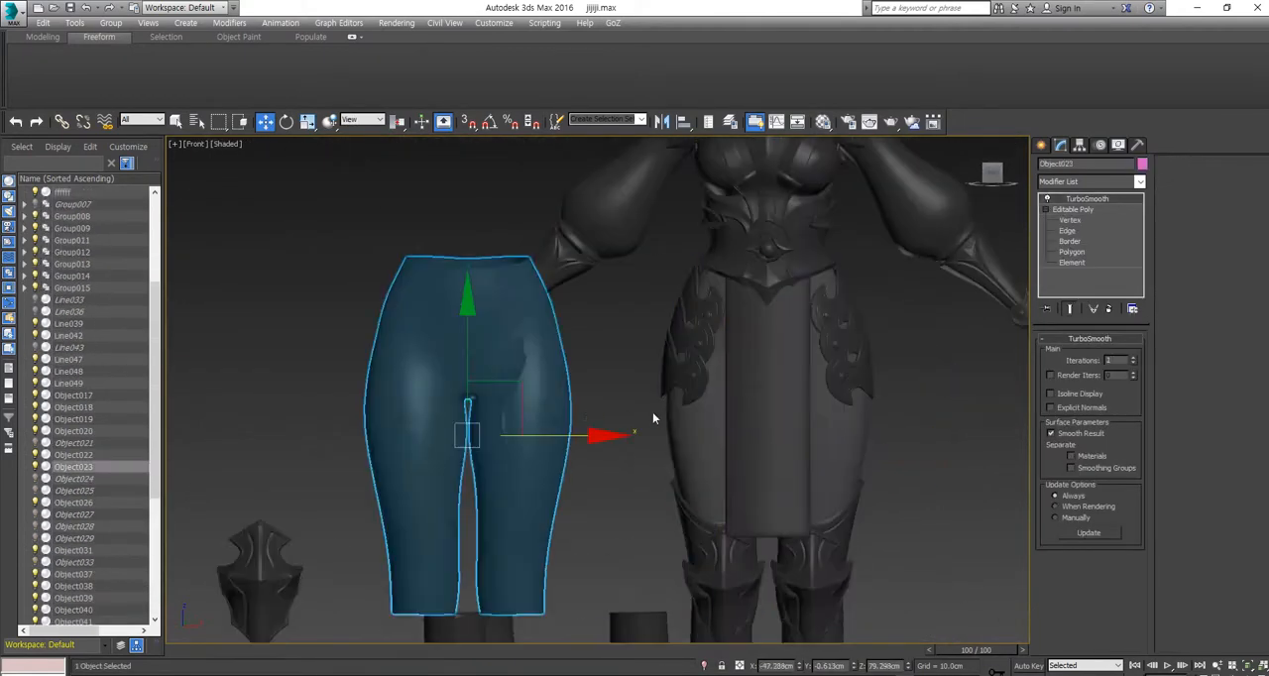
middle_click_drag(812, 338, 724, 389)
scroll(726, 385, "up", 6)
left_click(872, 414)
middle_click_drag(876, 415, 799, 414)
middle_click_drag(802, 414, 773, 426, "alt")
scroll(769, 433, "down", 4)
left_click(1084, 199)
Step: Examine the fit of the plate groups on both thighs and the spare plate group beside the character
left_click(917, 426)
middle_click_drag(917, 396, 455, 299)
left_click(694, 324)
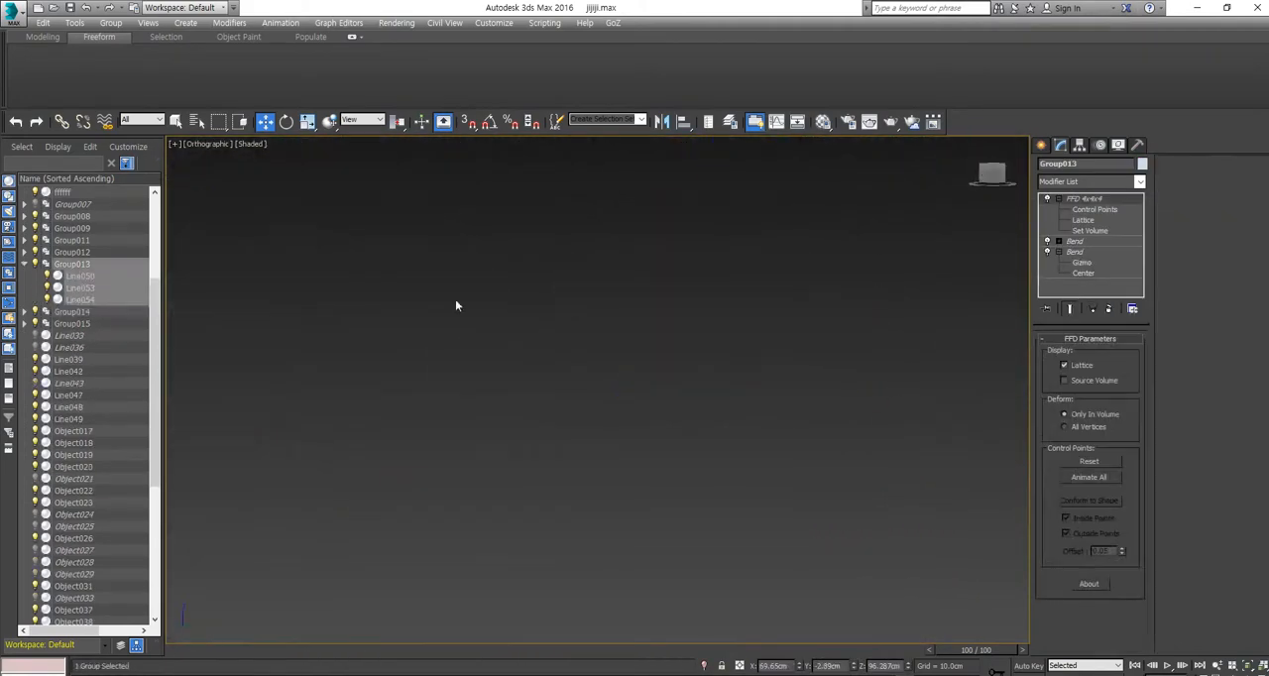
key("f")
middle_click_drag(505, 344, 783, 347)
left_click(713, 396)
scroll(496, 317, "up", 4)
left_click(521, 323)
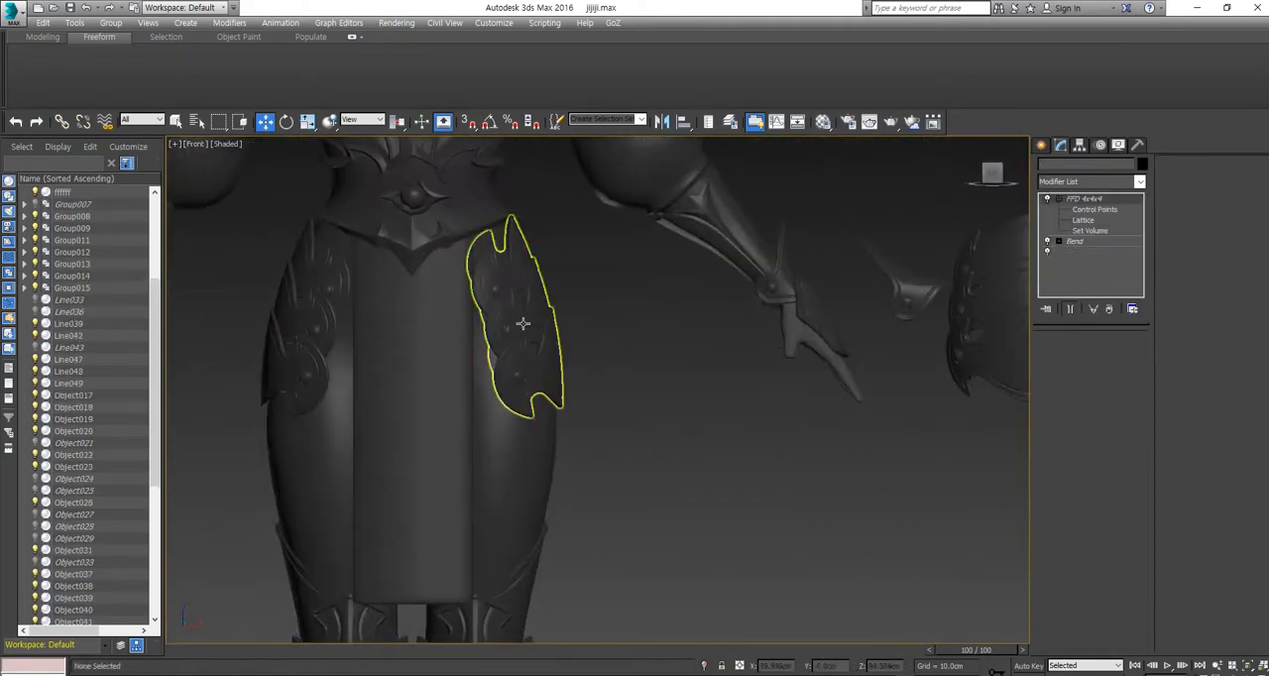
left_click(681, 471)
scroll(685, 476, "down", 5)
middle_click_drag(684, 477, 648, 499)
scroll(674, 541, "down", 3)
scroll(721, 446, "up", 7)
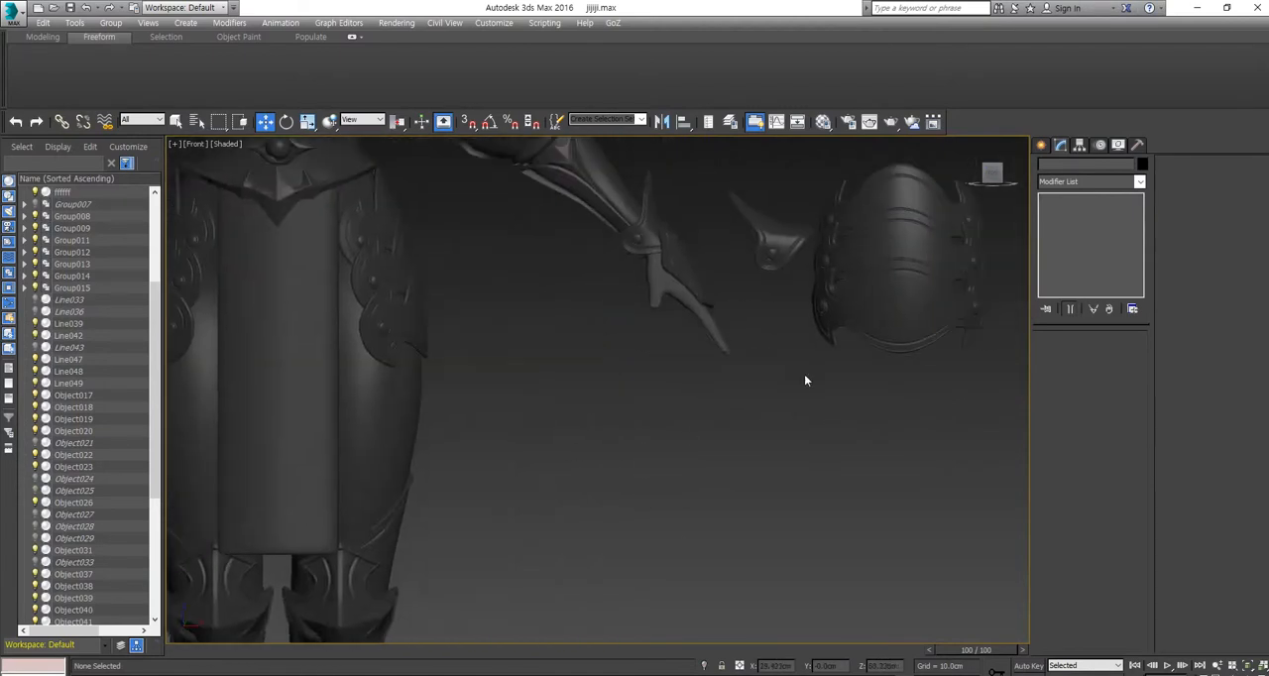
Step: Copy the spare three-plate group straight down below the original beside the character
middle_click_drag(804, 377, 704, 401)
left_click(798, 287)
left_click_drag(805, 186, 803, 365, "shift")
scroll(802, 476, "up", 5)
Step: Delete the FFD 4x4x4 modifier from the copied plate group and switch off its two Bend modifiers
left_click(631, 374)
right_click(1071, 199)
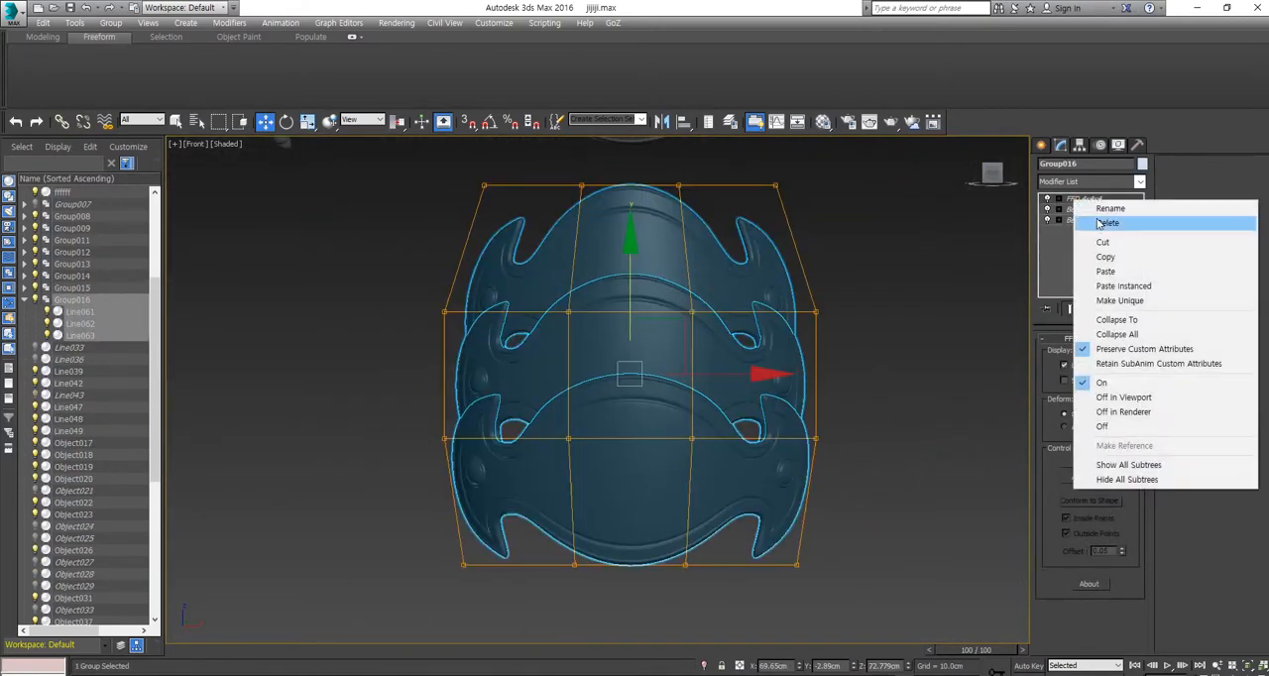
left_click(1100, 224)
right_click(1072, 197)
left_click(1098, 221)
key("1")
left_click(85, 7)
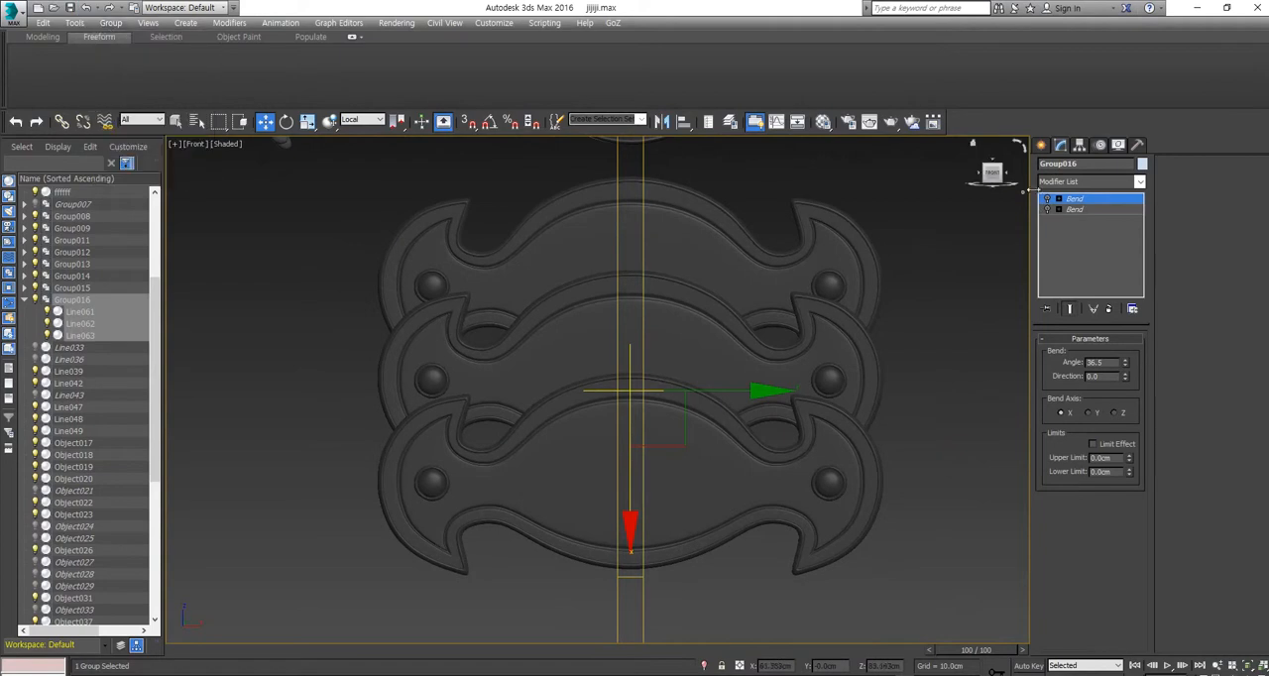
Step: Ungroup the flattened plates and select the lowest one in the front view
left_click(110, 22)
left_click(139, 50)
mouse_move(603, 401)
middle_mouse_down("alt")
mouse_move(652, 402)
mouse_move(603, 395)
middle_mouse_up("alt")
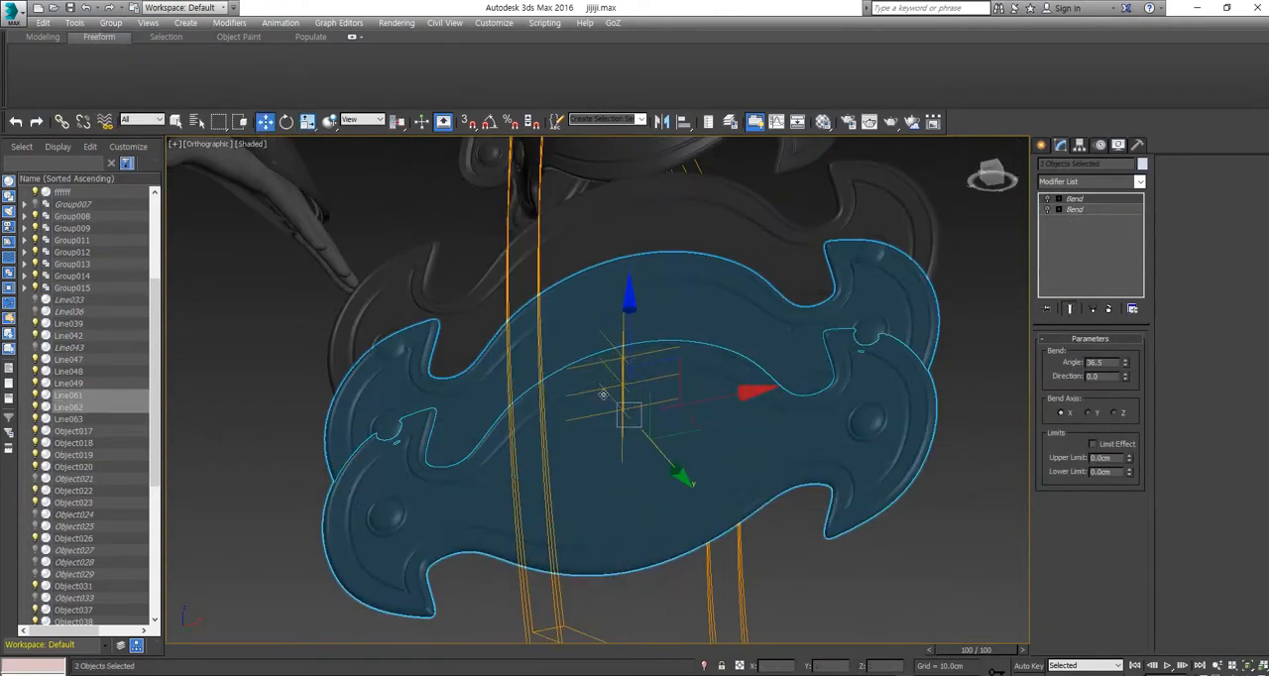
middle_click_drag(659, 478, 753, 495, "alt")
key("f")
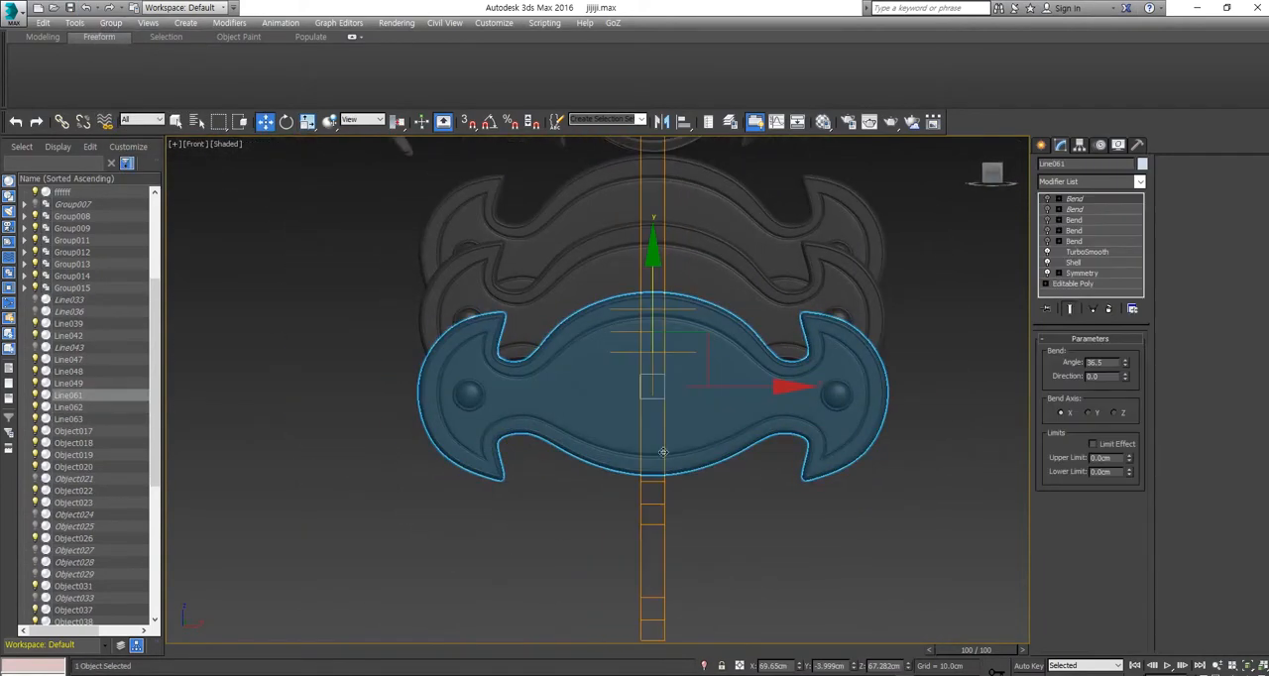
Step: Copy the lowest plate downward along Y to add a fourth overlapping plate
left_click_drag(653, 312, 652, 386, "shift")
middle_click_drag(652, 386, 762, 470, "alt")
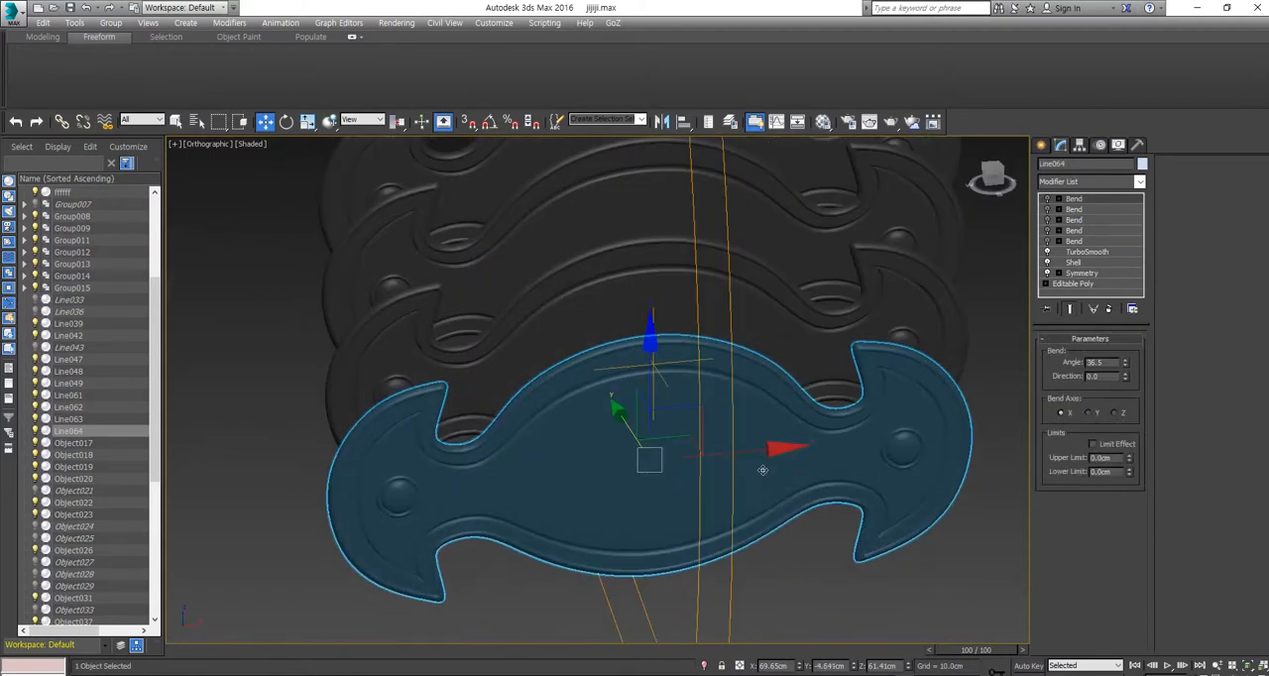
key("f")
left_click(897, 574)
Step: Move the lower plates along Y to even out the overlap between the four plates
middle_click_drag(847, 426, 897, 513)
left_click(684, 466)
left_click(649, 248, "ctrl")
left_click(638, 357, "ctrl")
middle_click_drag(699, 279, 676, 254)
left_click(709, 220, "alt")
left_click_drag(600, 306, 601, 321)
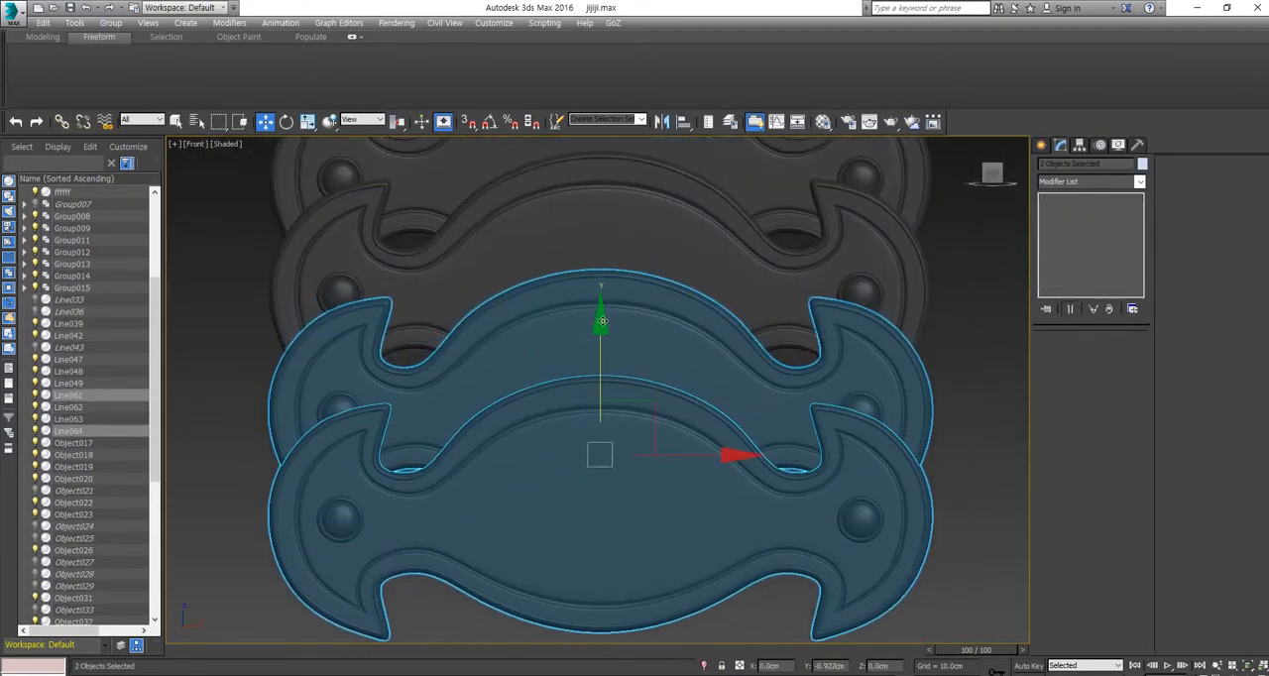
left_click(659, 337, "alt")
middle_click_drag(659, 337, 666, 304)
left_click_drag(606, 335, 605, 351)
scroll(674, 372, "down", 4)
left_click_drag(693, 535, 522, 241)
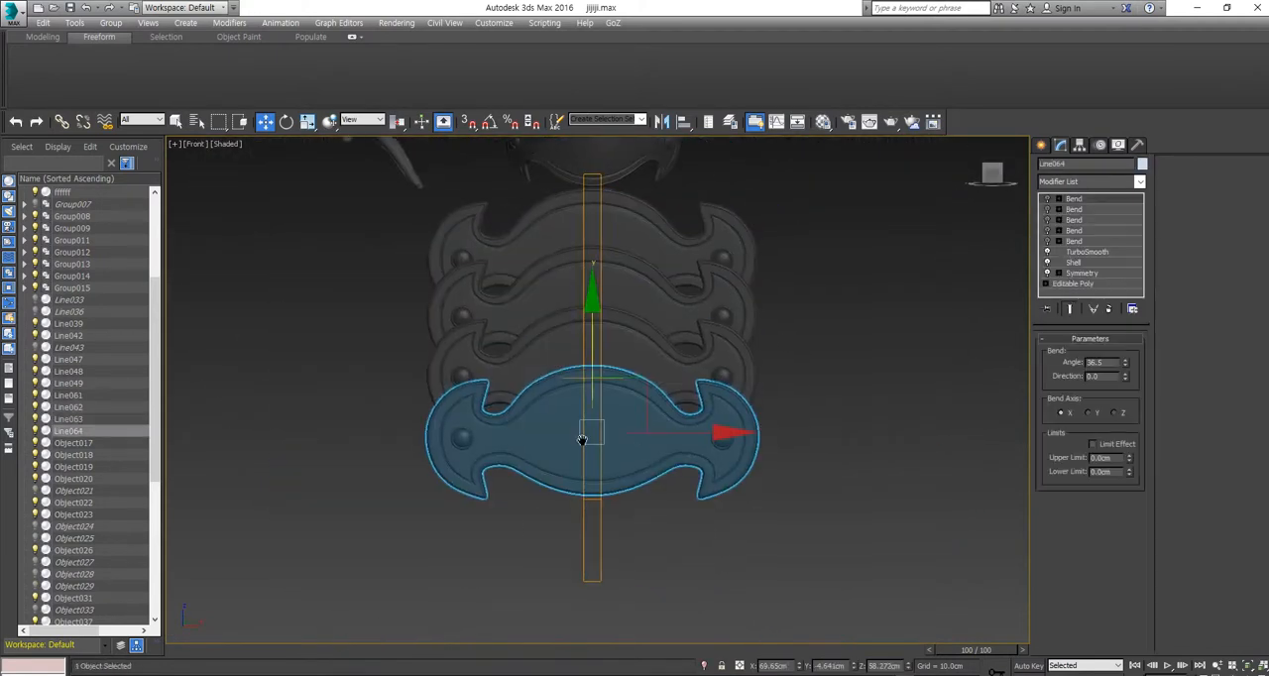
middle_click_drag(582, 439, 522, 437)
left_click_drag(526, 355, 551, 269)
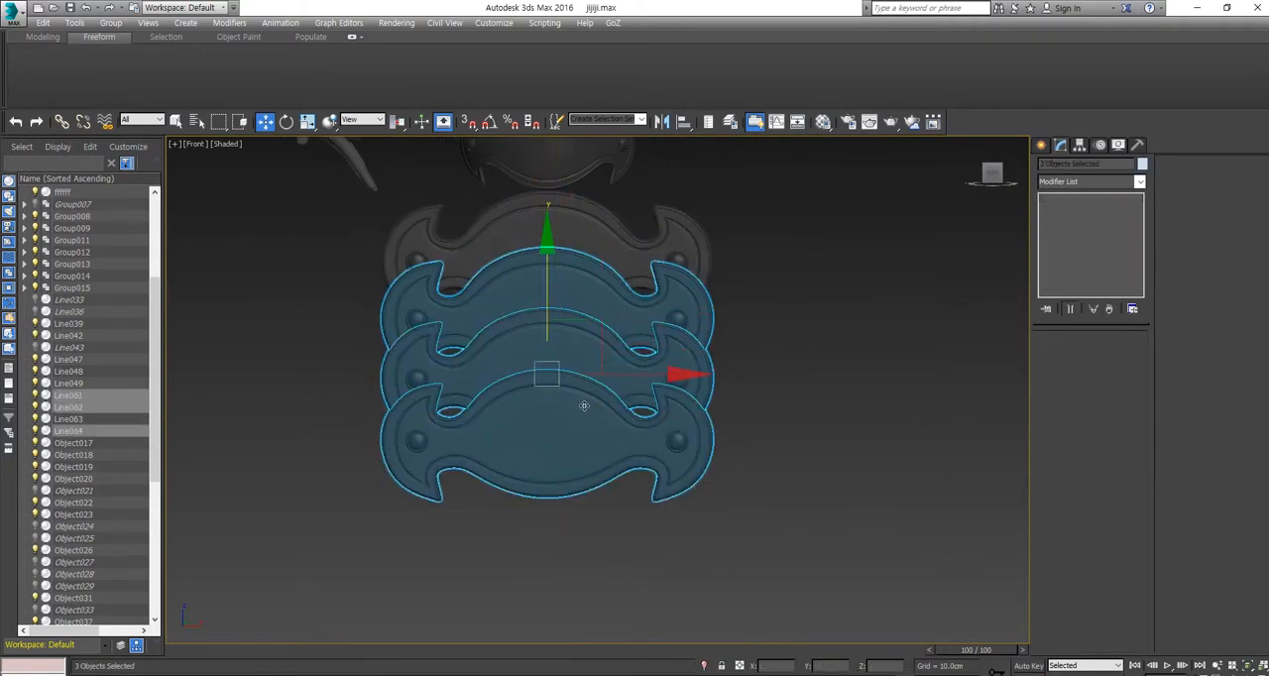
Step: Group the four stacked plates and copy the group along X to the character's thigh
left_click_drag(838, 513, 615, 238)
middle_click_drag(615, 237, 789, 275)
left_click(111, 23)
scroll(485, 346, "up", 8)
mouse_move(797, 395)
middle_mouse_down()
mouse_move(486, 346)
mouse_move(914, 451)
middle_mouse_up()
scroll(697, 387, "down", 10)
left_click_drag(927, 448, 622, 448, "shift")
Step: Try a Bend modifier with an angle of 58 on the X axis on the copied four-plate group
left_click(650, 405)
left_click(1079, 145)
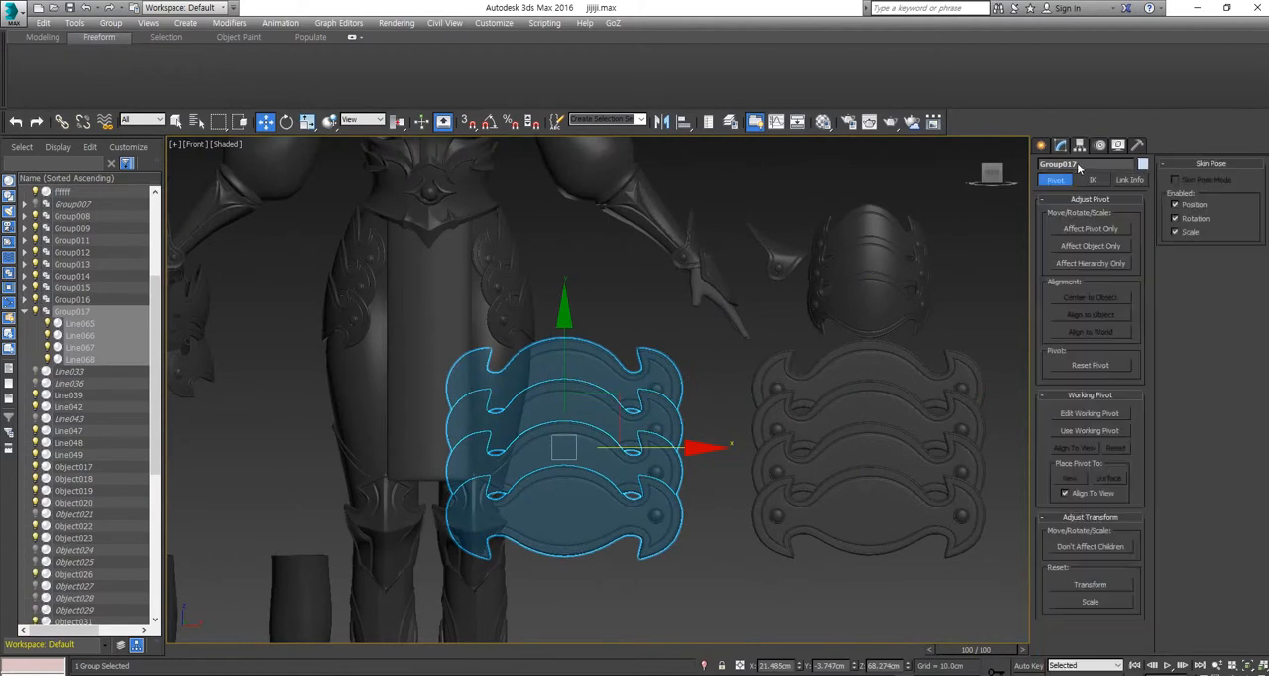
left_click(1090, 181)
left_click(1065, 381)
scroll(691, 377, "up", 5)
left_click_drag(1125, 363, 1125, 288)
middle_click_drag(852, 476, 906, 387)
left_click(1060, 412)
middle_click_drag(842, 525, 900, 440)
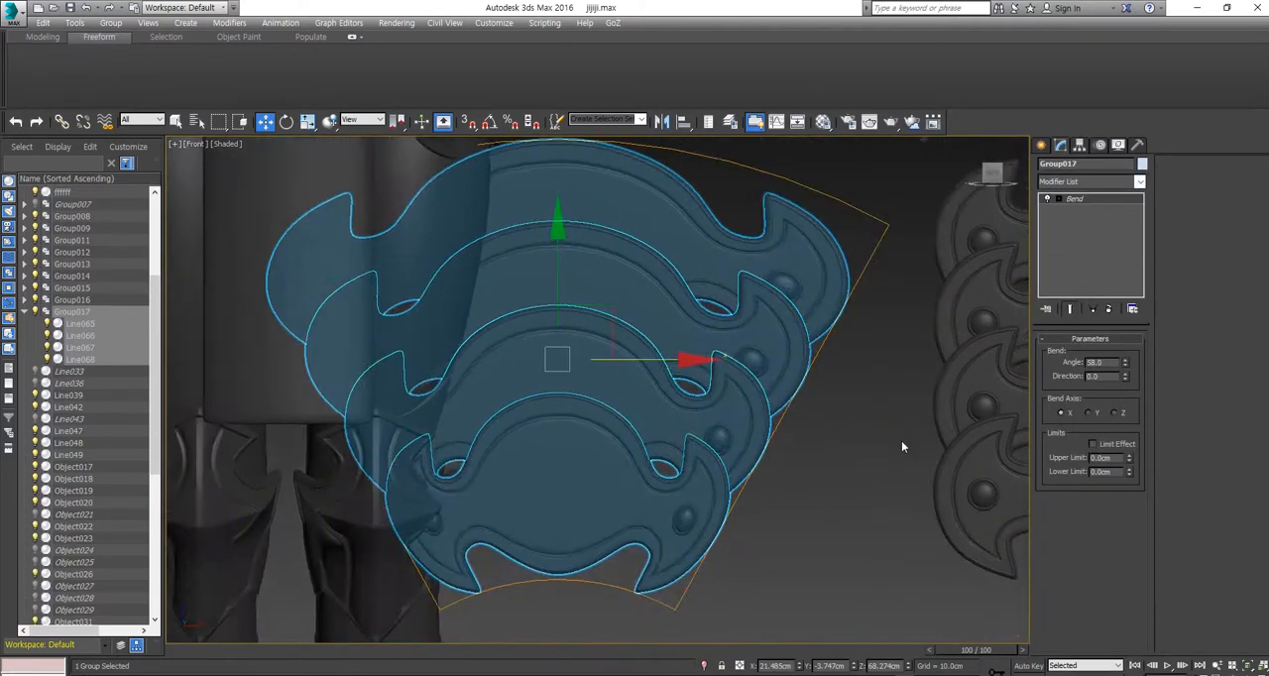
Step: Try the Y and Z bend axes, return to X, and rotate the Bend gizmo of the four-plate group
left_click(1087, 412)
left_click(1060, 412)
left_click(1114, 412)
left_click(1087, 412)
left_click(1060, 412)
left_click(1058, 199)
left_click(1081, 209)
key("e")
left_click_drag(557, 310, 557, 369)
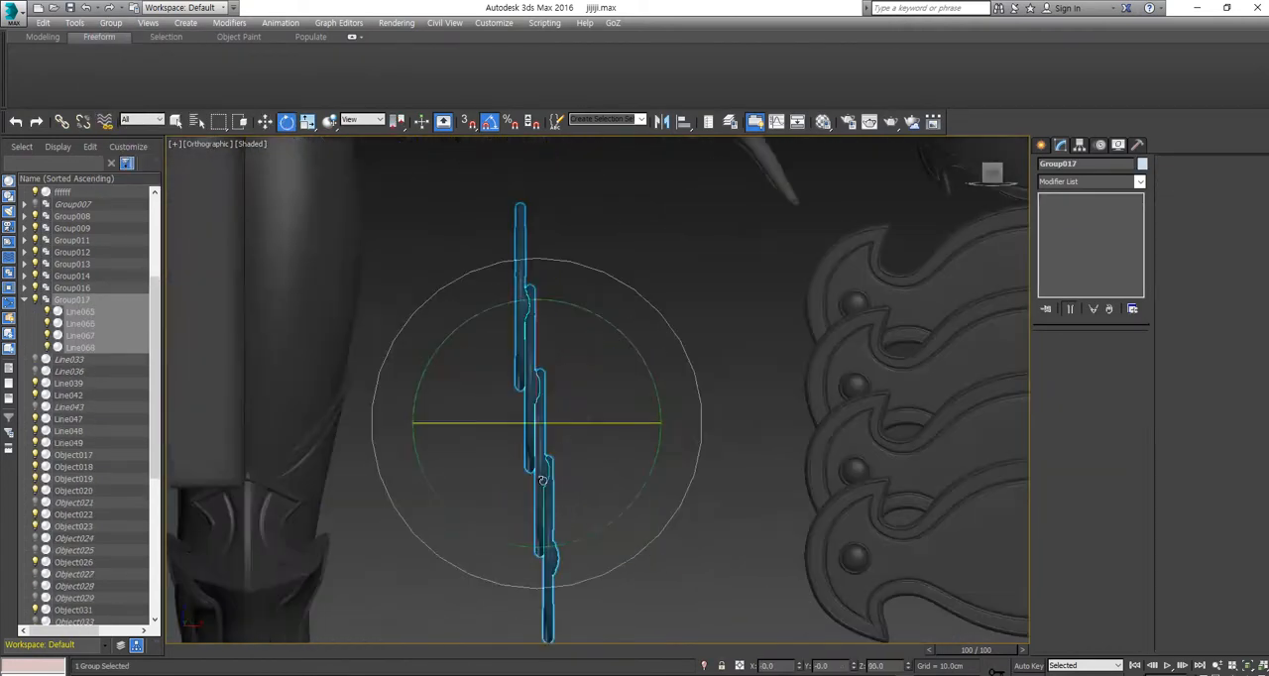
Step: Apply Bend modifiers to the four-plate group and curve it around the thigh at -140 on the Z axis
left_click(1060, 183)
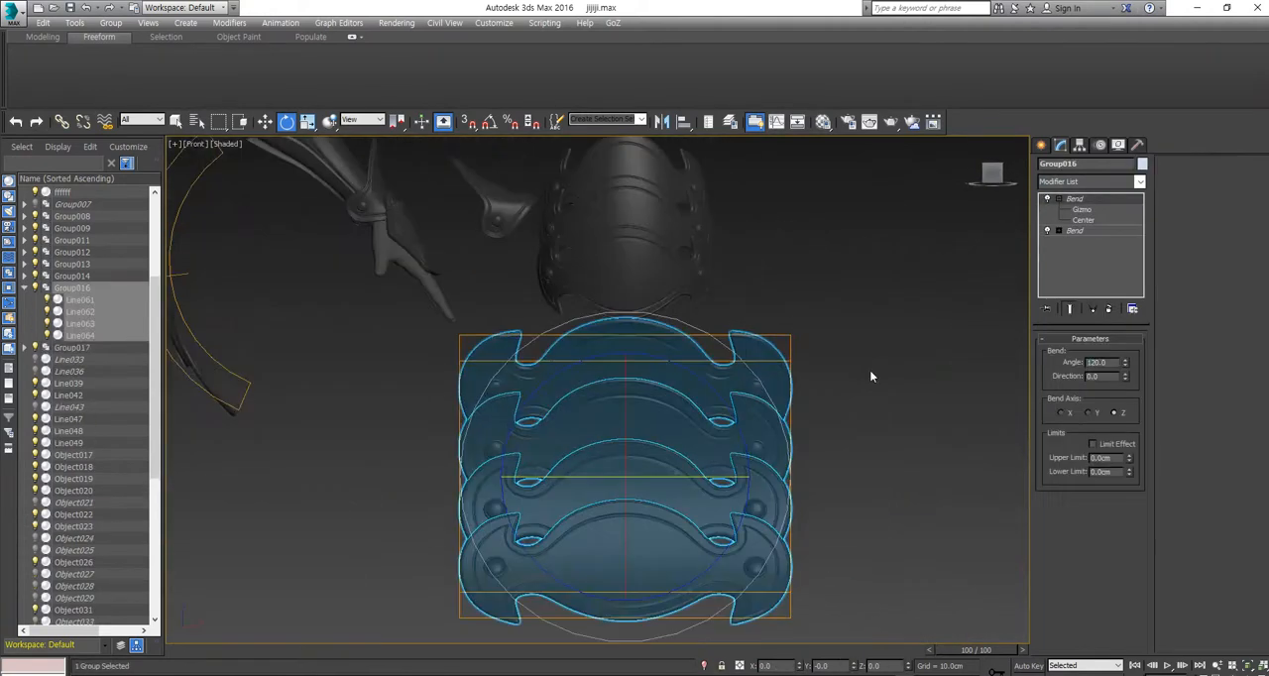
key("a")
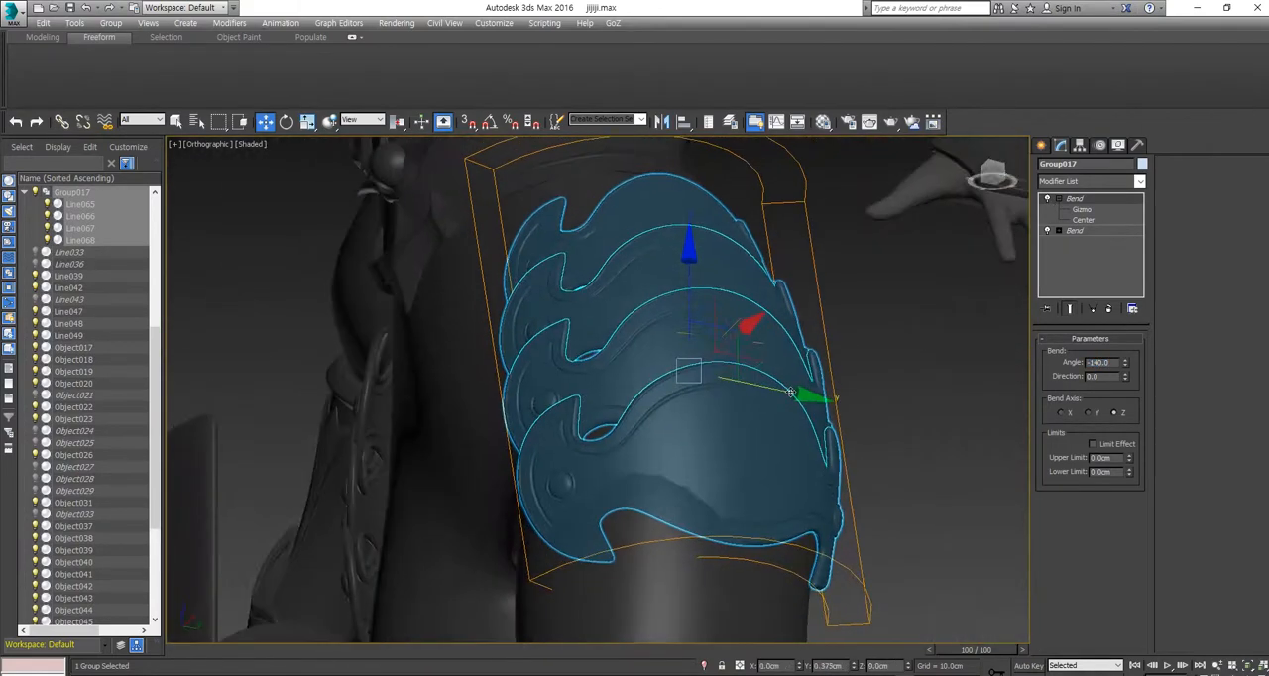
left_click_drag(976, 173, 989, 173)
left_click(988, 173)
Step: Try a third Bend on the four-plate group with its gizmo rotated and its angle adjusted
key("e")
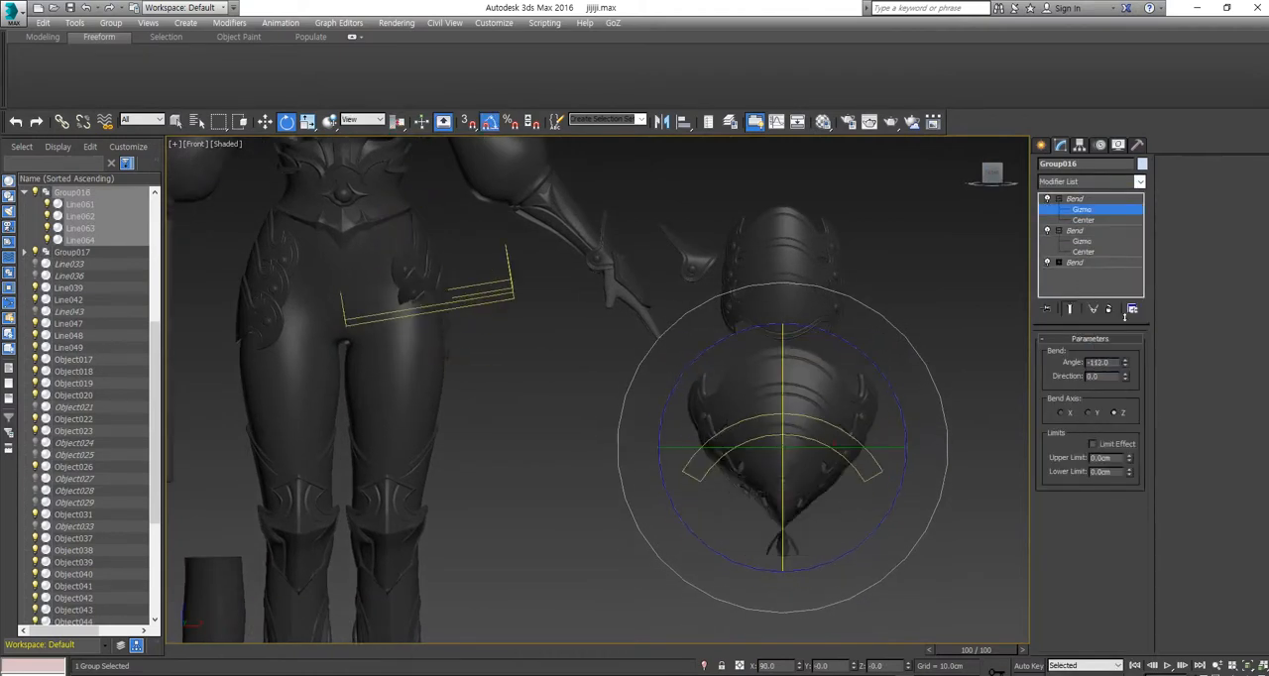
middle_click_drag(1003, 232, 396, 392, "alt")
left_click_drag(1125, 363, 1127, 405)
middle_click_drag(729, 421, 1027, 193, "alt")
Step: Try an FFD 4x4x4 modifier on the bent four-plate group and rotate the group against the thigh
left_click(993, 173)
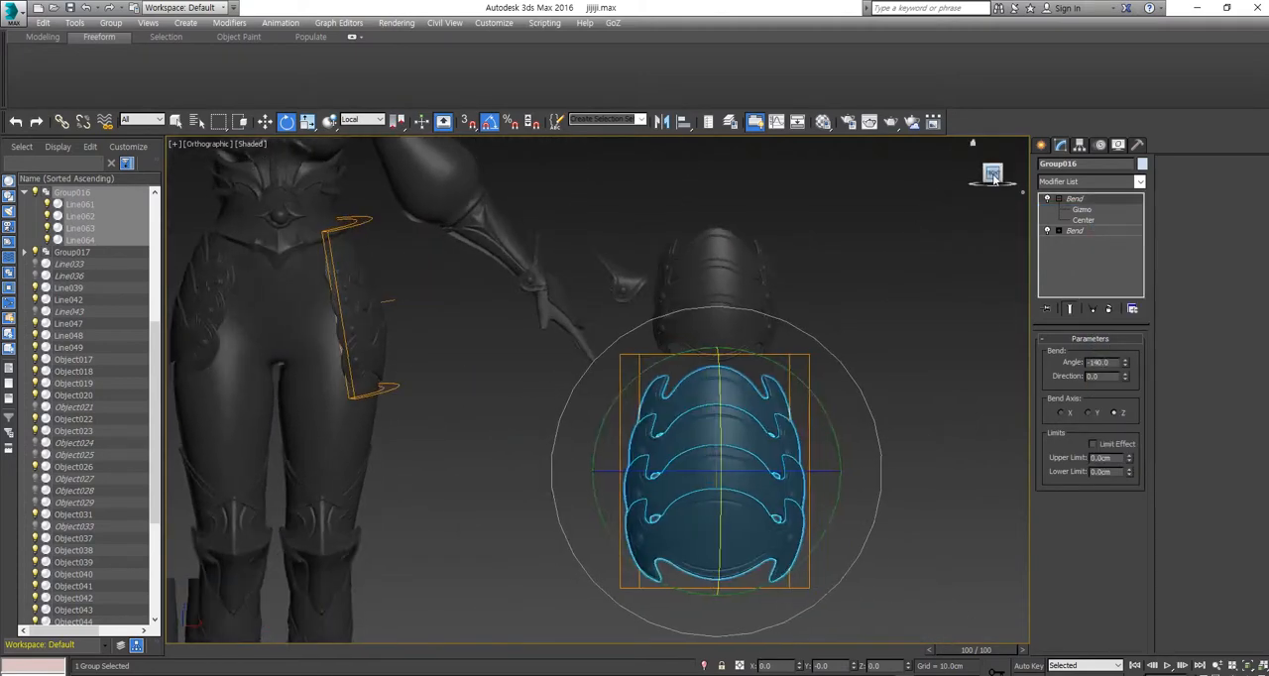
left_click(1067, 216)
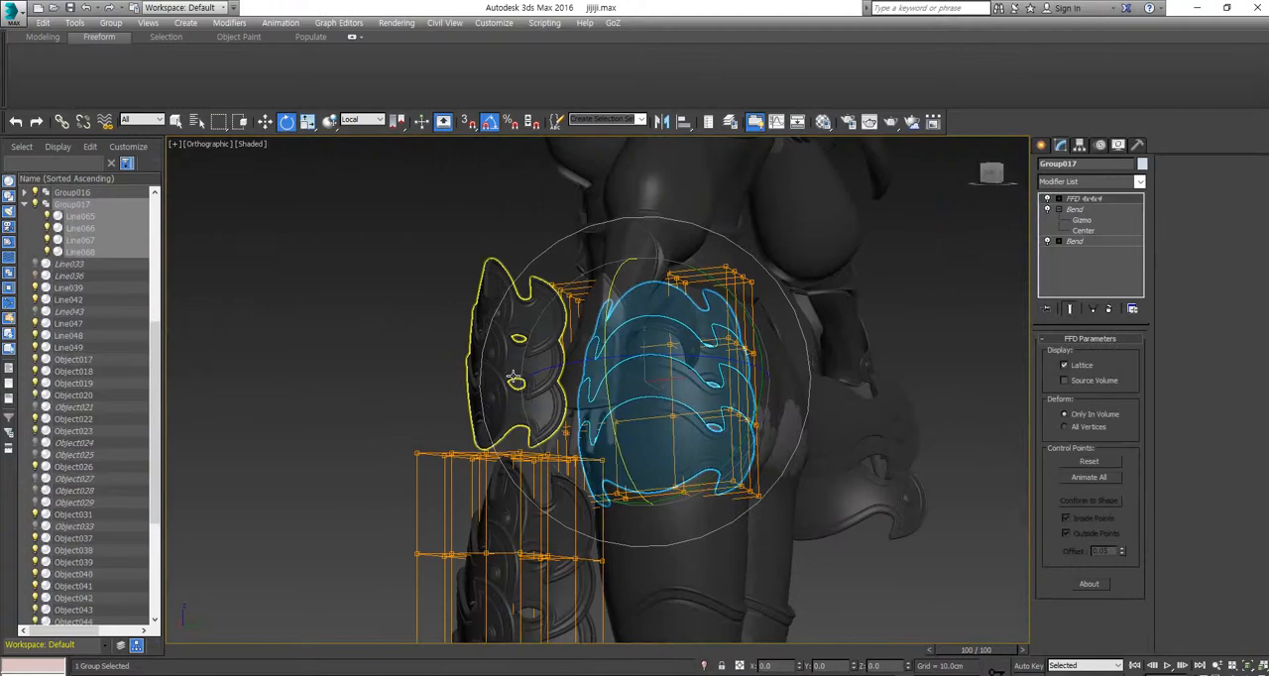
key("w")
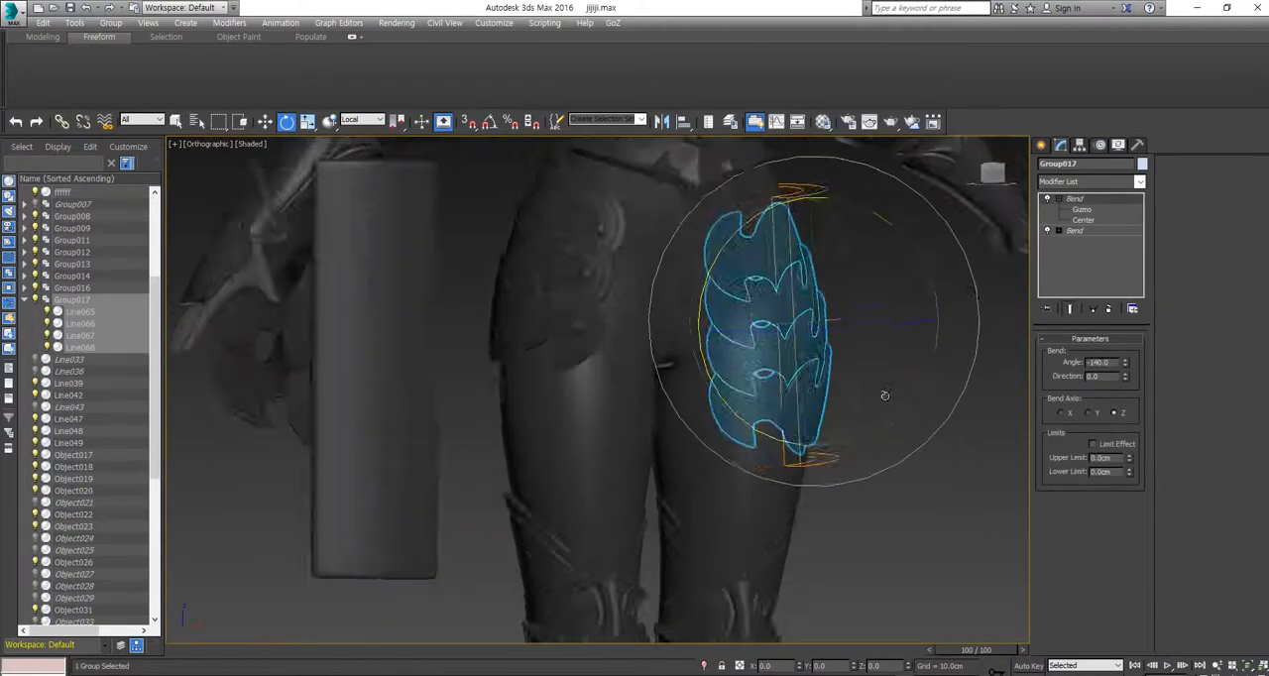
middle_click_drag(886, 396, 824, 393, "alt")
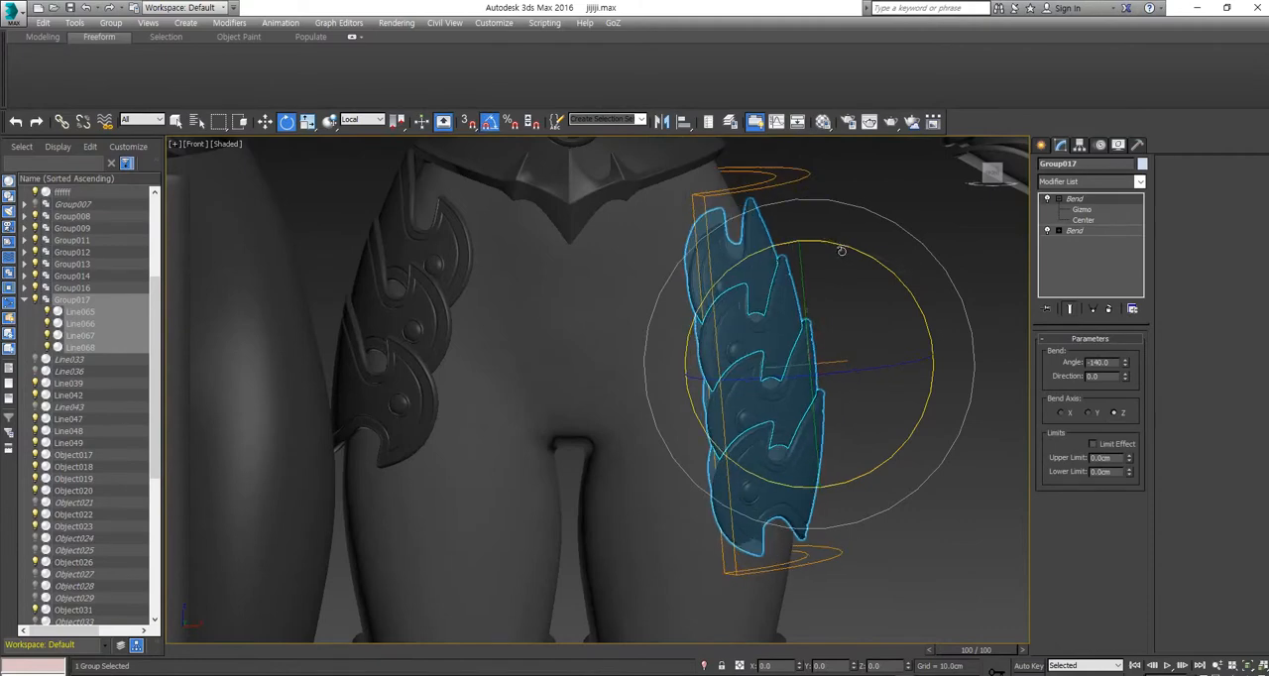
Step: Rotate and scale the bent four-plate group so it wraps the outer side of the thigh
middle_click_drag(841, 251, 854, 303, "alt")
left_click(914, 495)
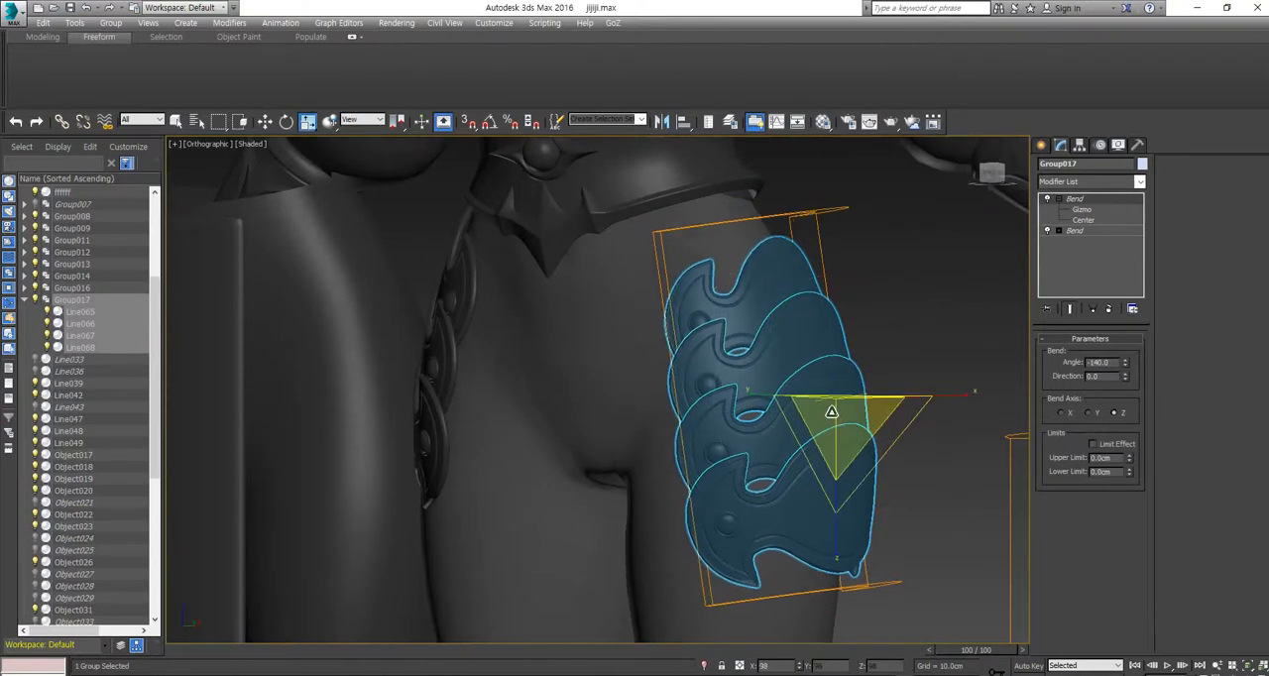
middle_click_drag(832, 412, 898, 355, "alt")
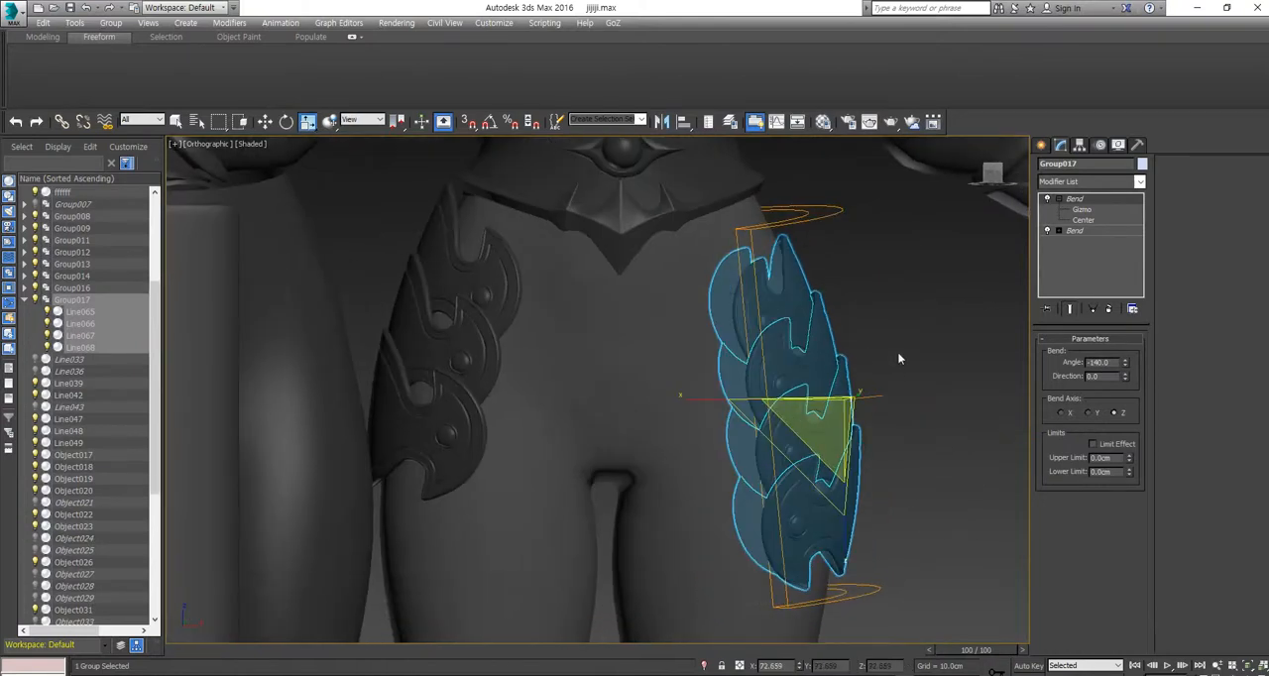
left_click(899, 359)
Step: Select all scene objects from the front view and clear the selection
scroll(903, 377, "down", 5)
scroll(807, 453, "down", 5)
key("f")
key("ctrl+a")
right_click(596, 301)
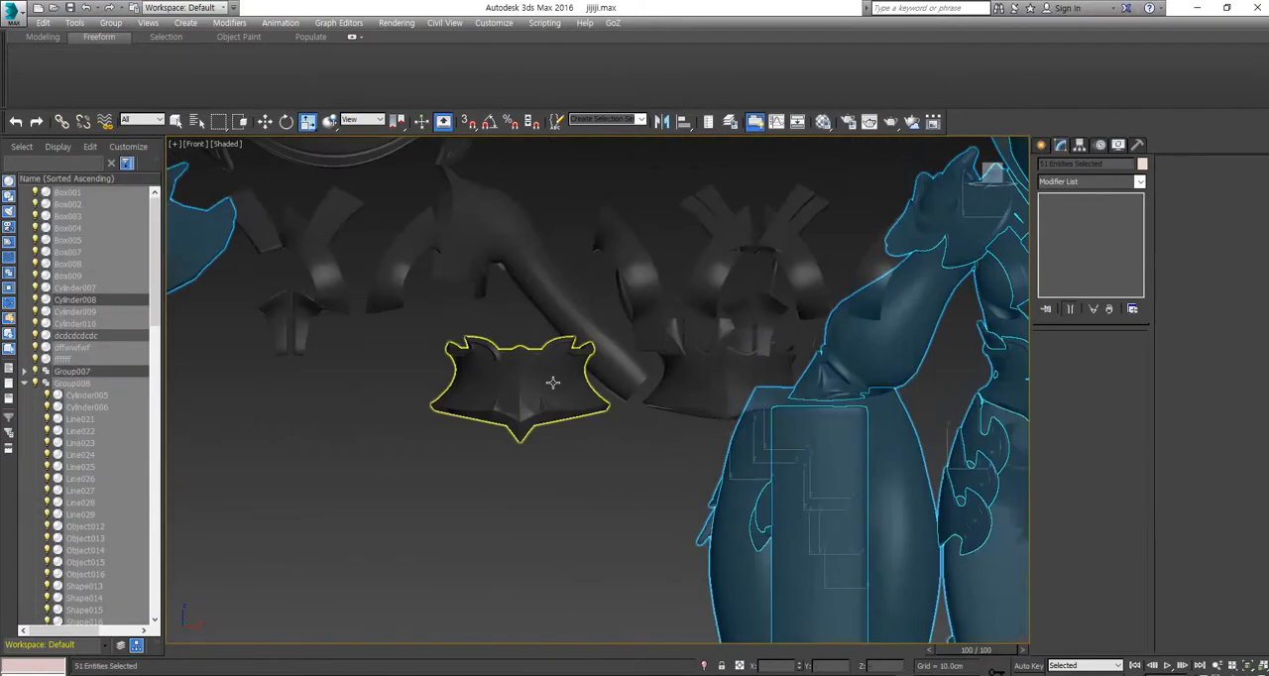
left_click(410, 420)
Step: Move the chevron-shaped trim piece onto the upper centre of the waist armor, above the eye ornament
key("w")
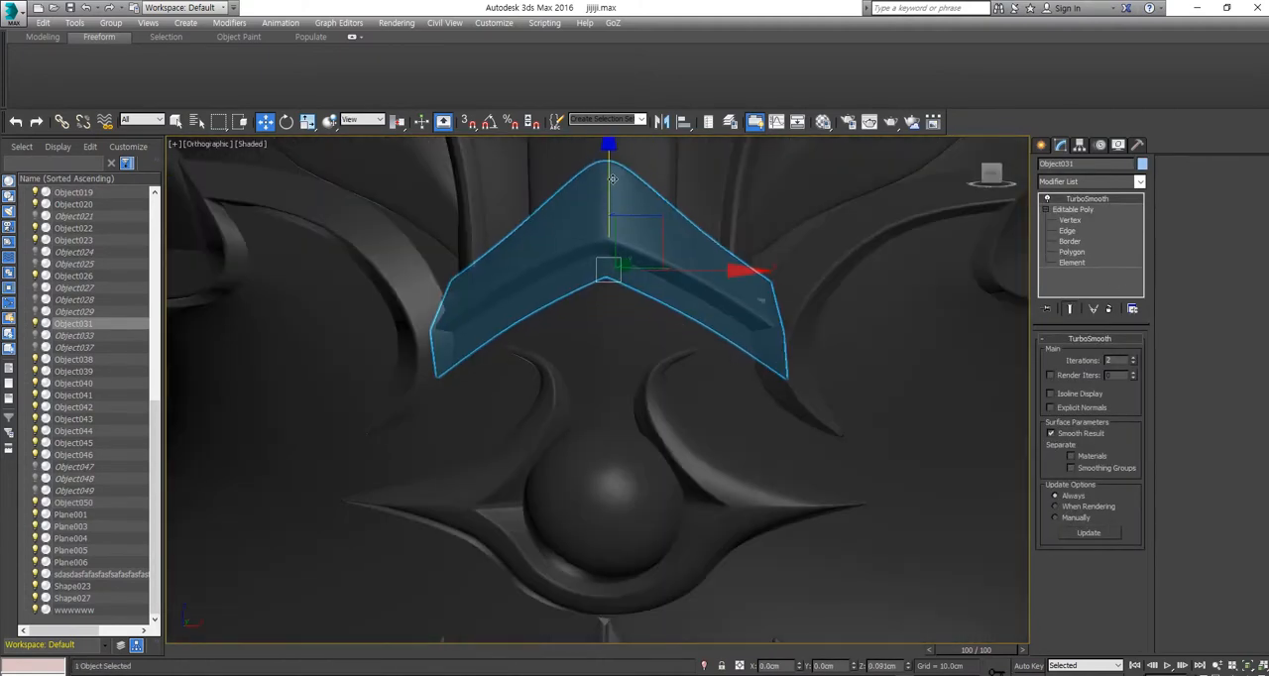
scroll(612, 179, "down", 4)
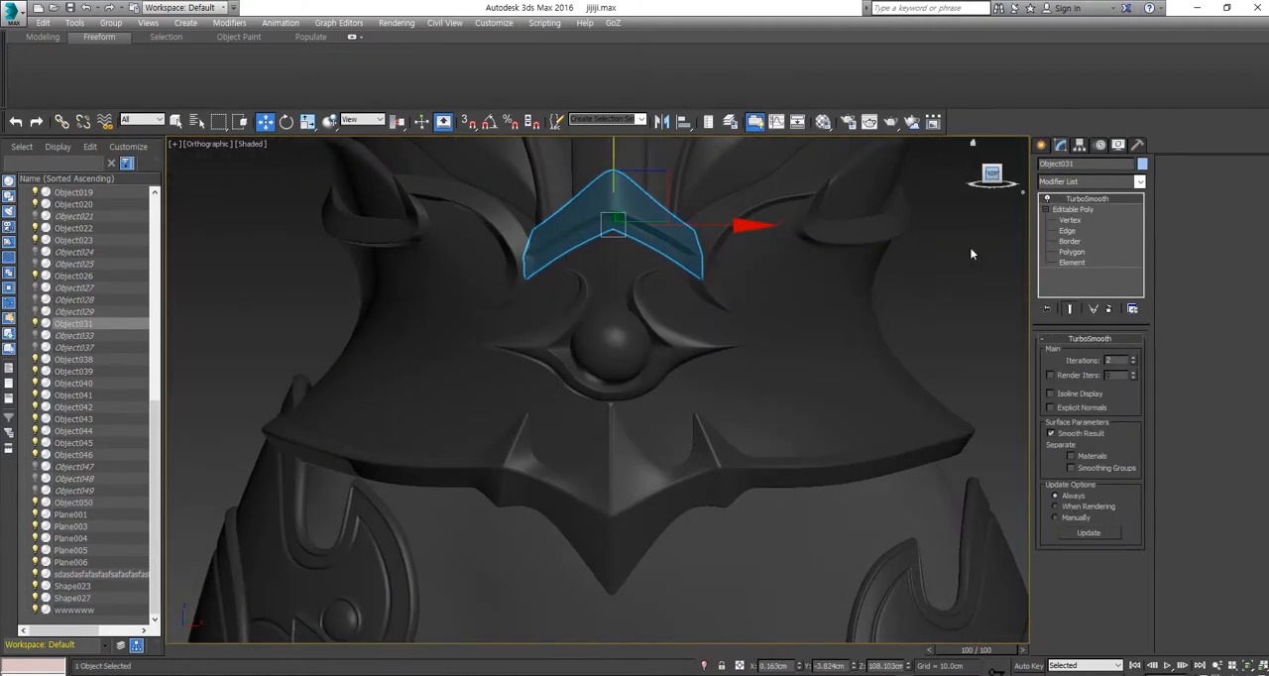
left_click(969, 248)
middle_click_drag(896, 235, 883, 278)
Step: Delete a Bend modifier from the modifier stack of the uppermost spare thigh plate
scroll(883, 278, "down", 2)
scroll(786, 517, "down", 10)
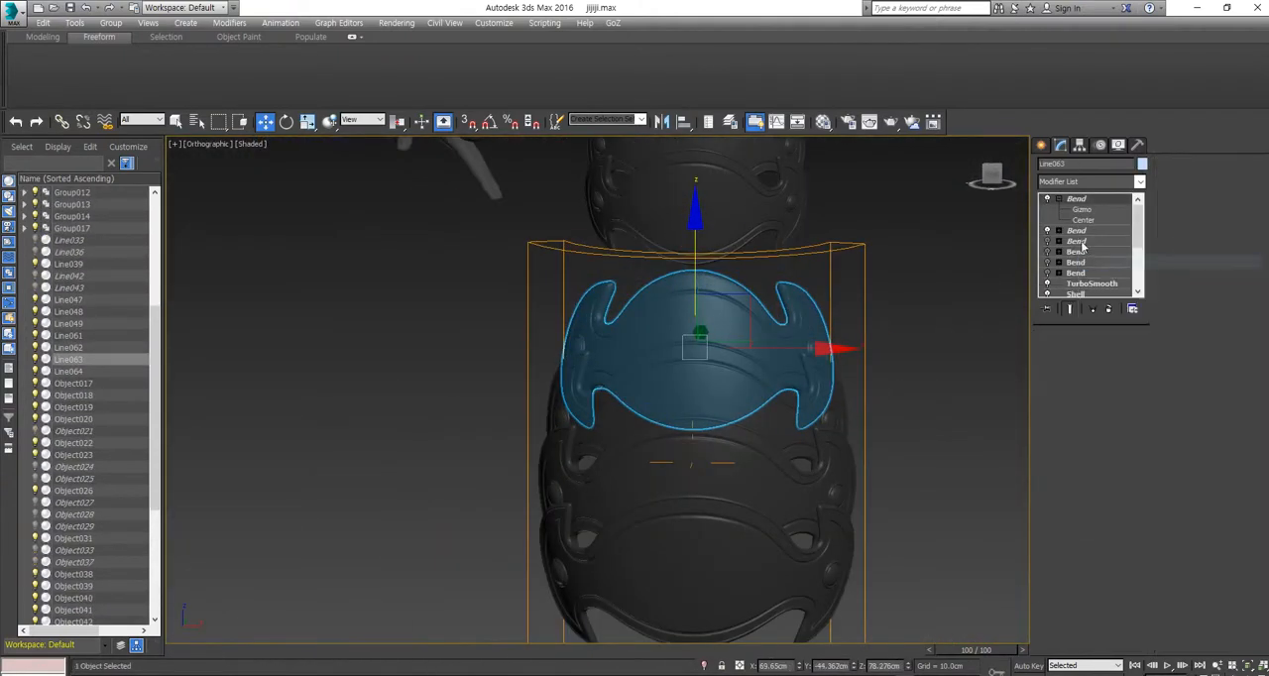
right_click(1082, 246)
left_click(1085, 266)
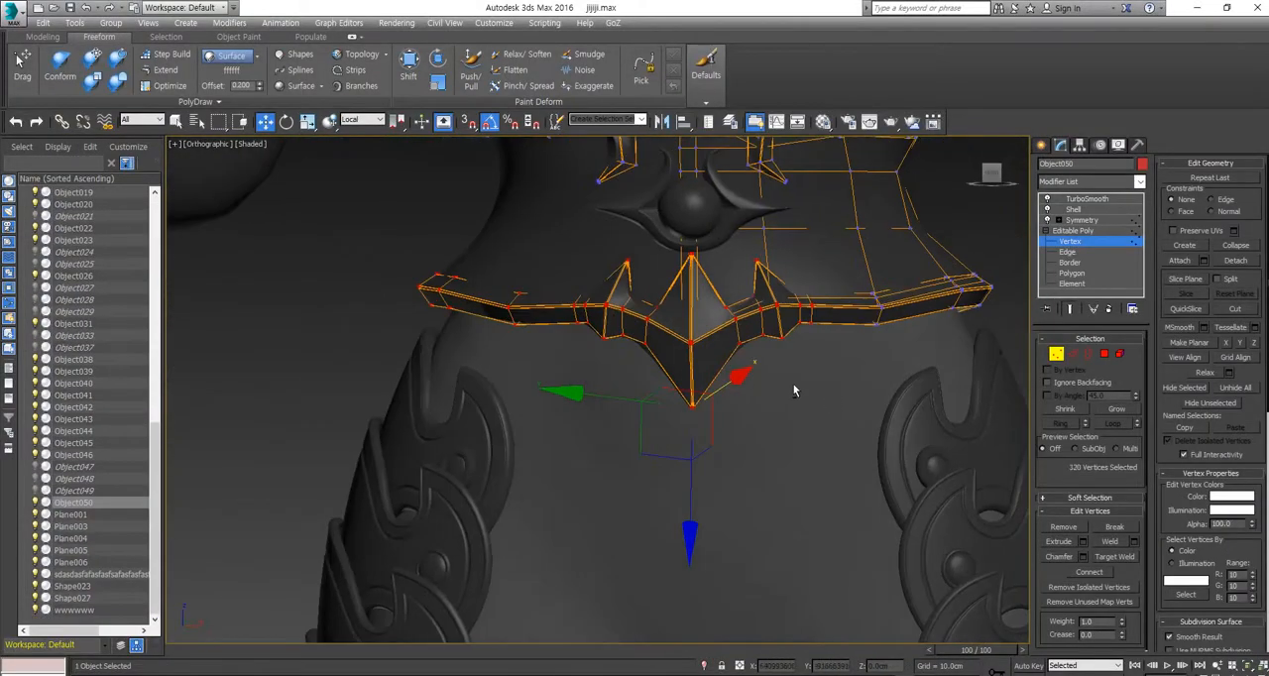
Step: Select polygons of the raised chevron rim at the upper centre of the waist armor for editing
left_click(987, 174)
scroll(582, 321, "down", 2)
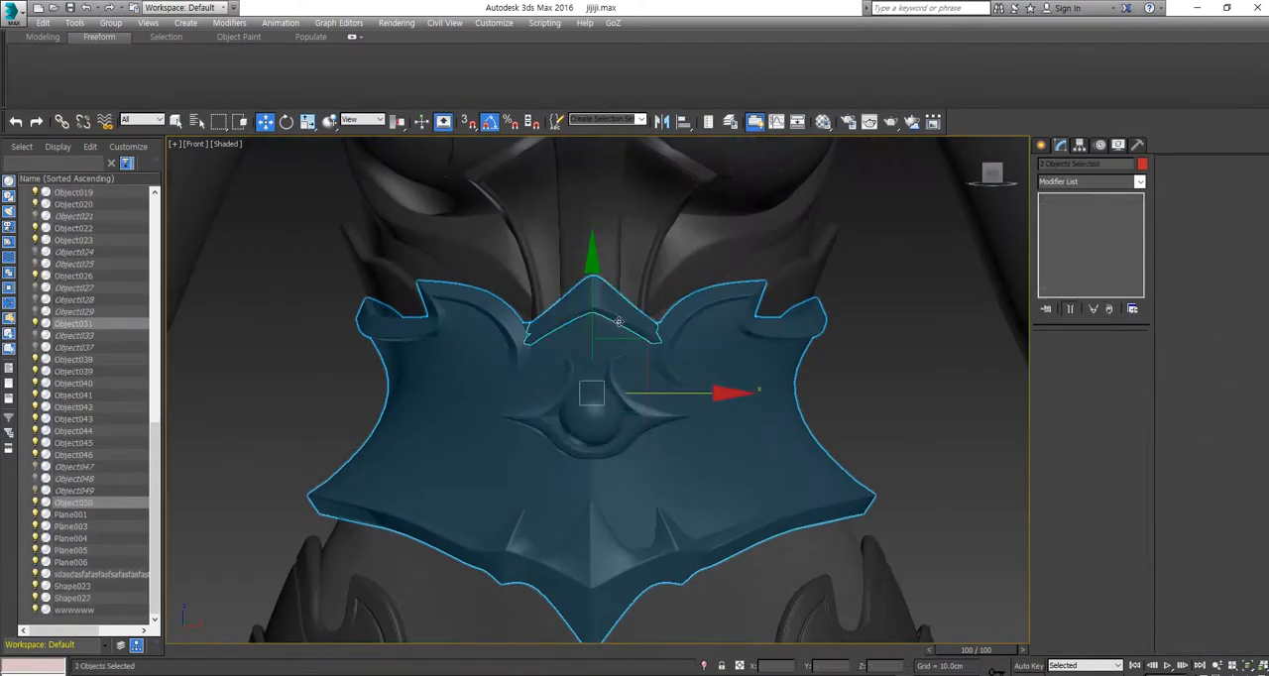
left_click(618, 323)
key("z")
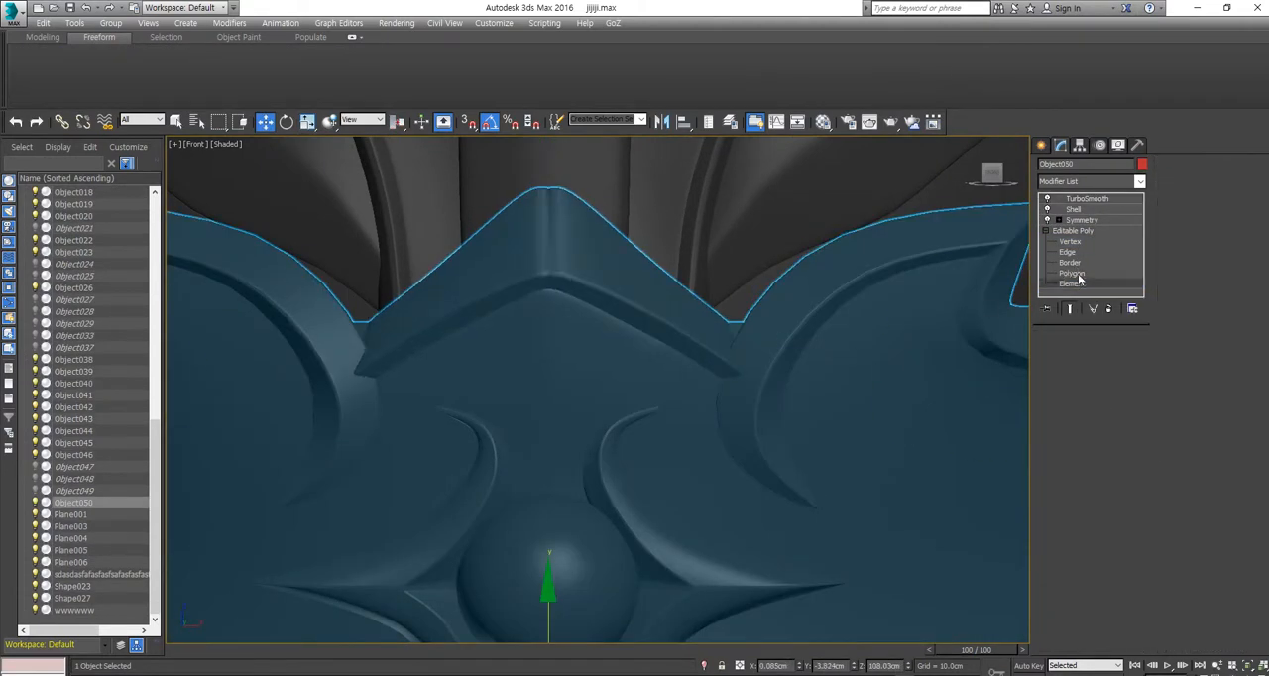
left_click(1071, 274)
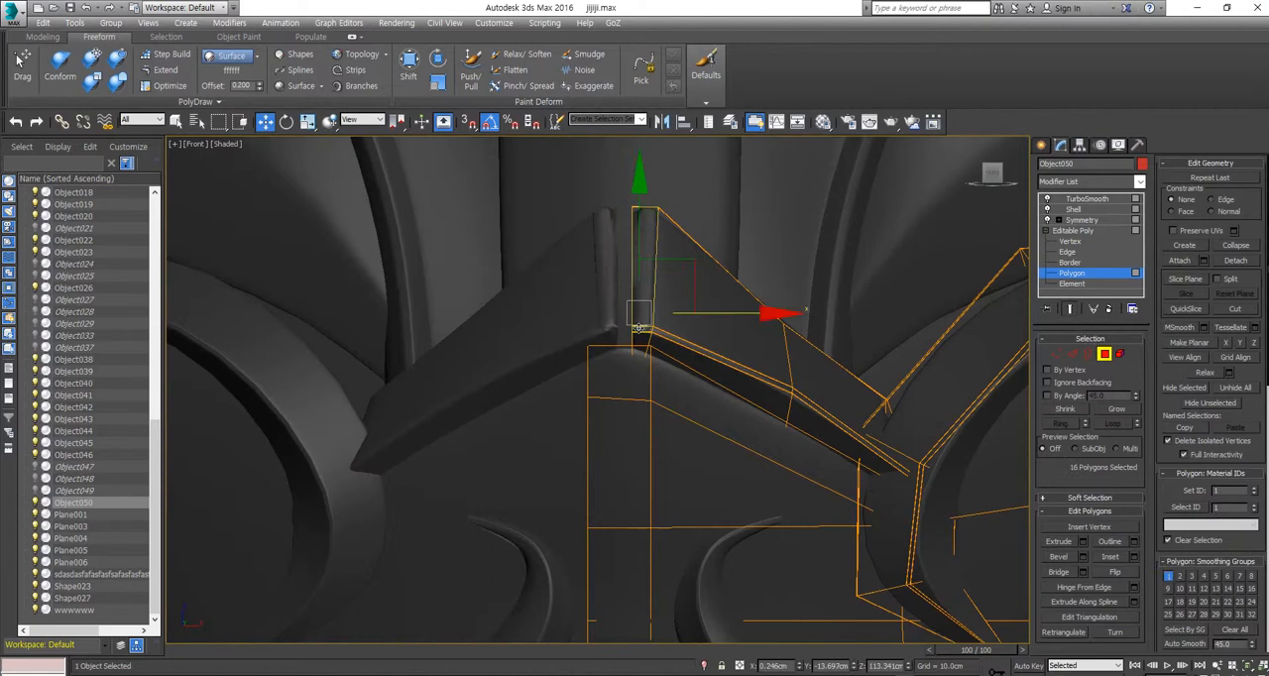
scroll(700, 365, "up", 3)
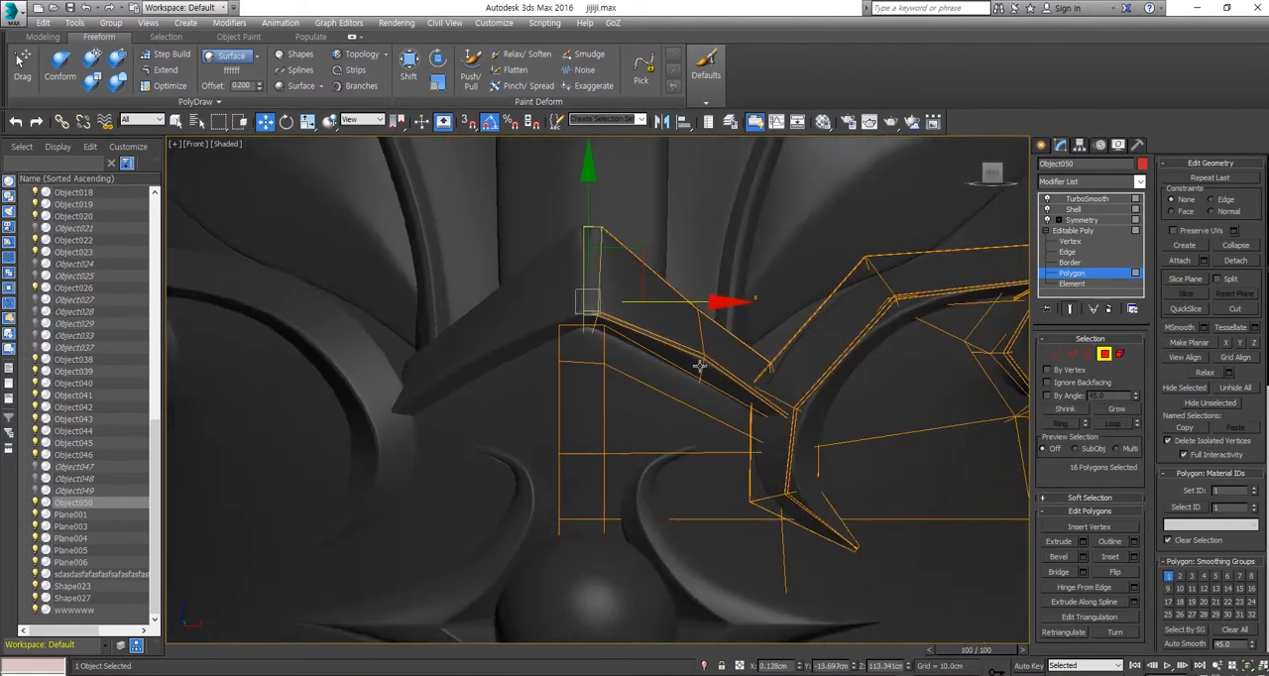
left_click(738, 332)
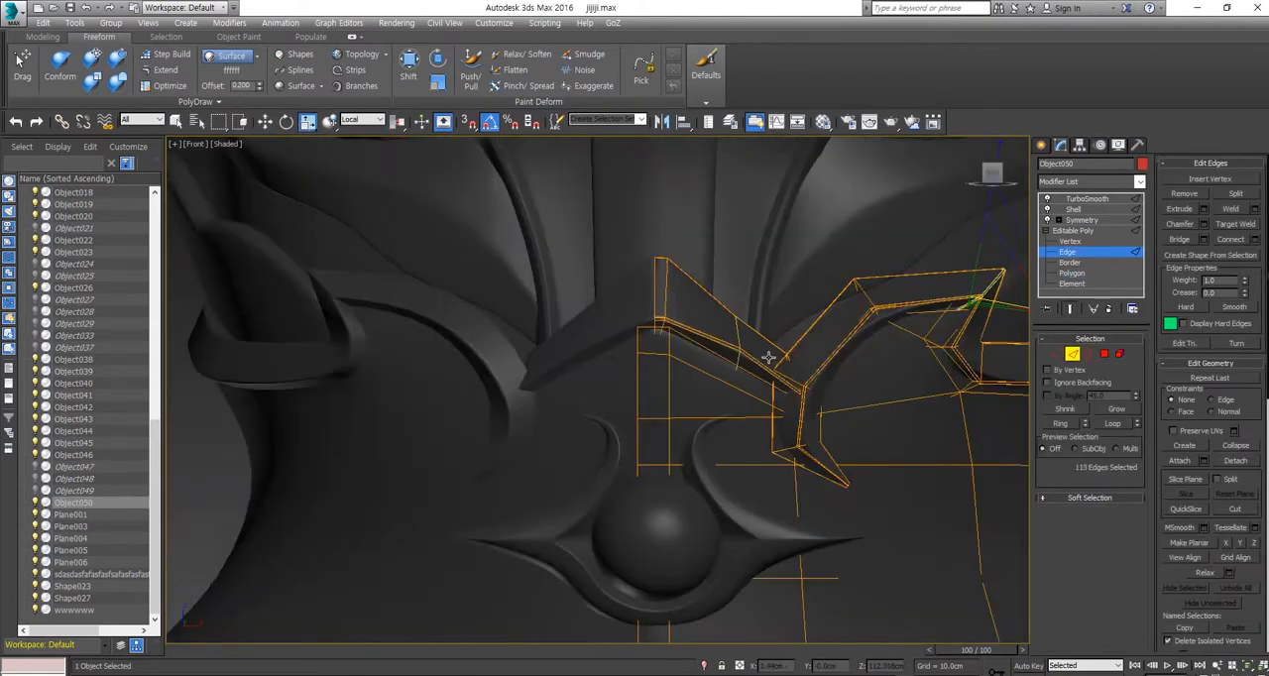
scroll(788, 351, "up", 3)
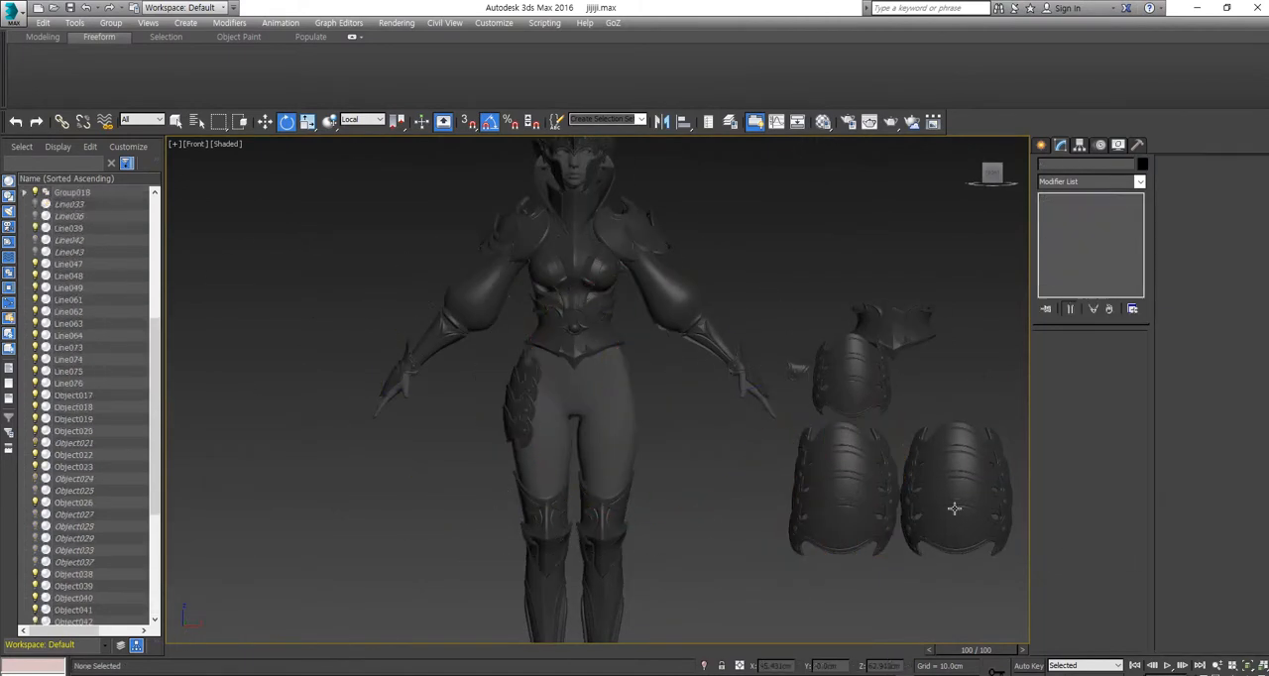
Step: Clone the flat thigh plate downward as three instances to build a layered four-plate set
right_click(1053, 192)
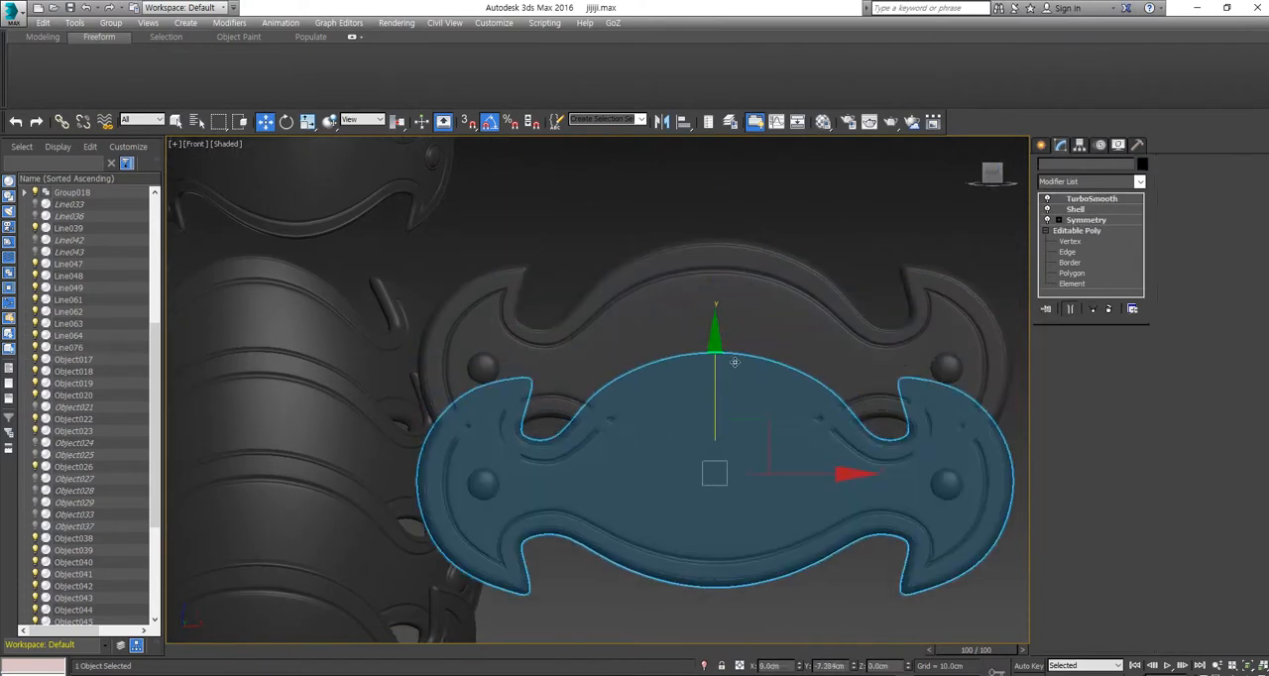
key("Return")
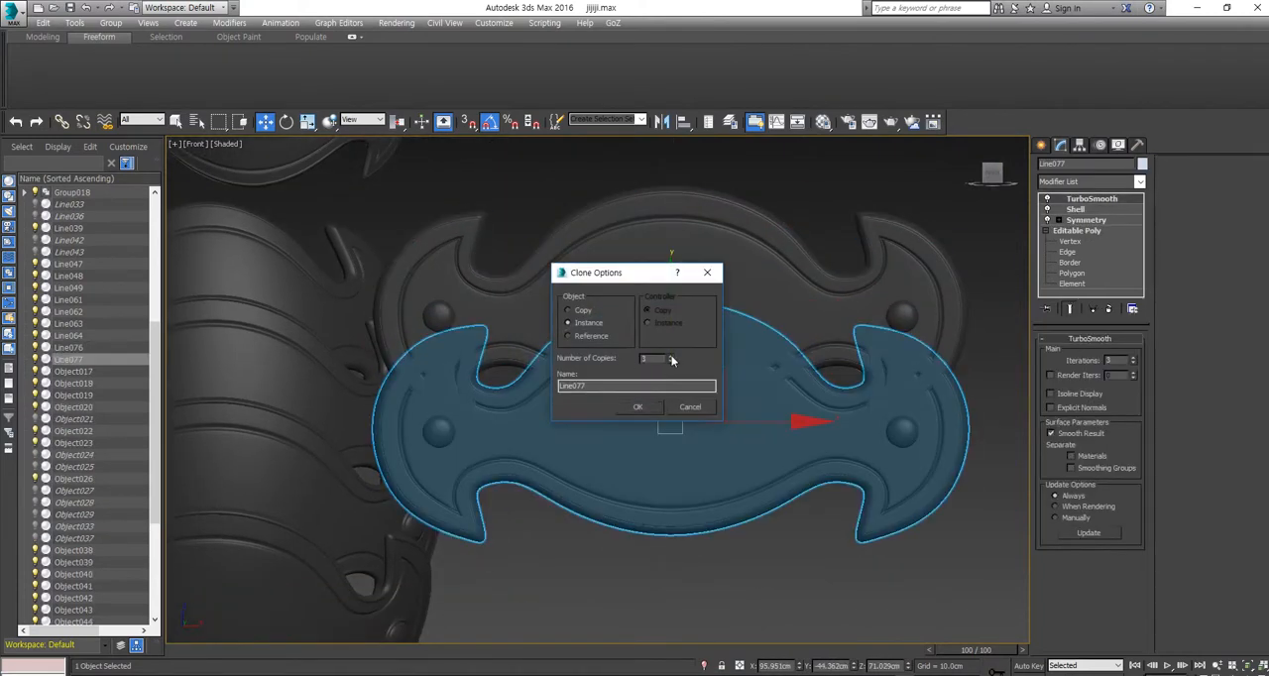
key("Return")
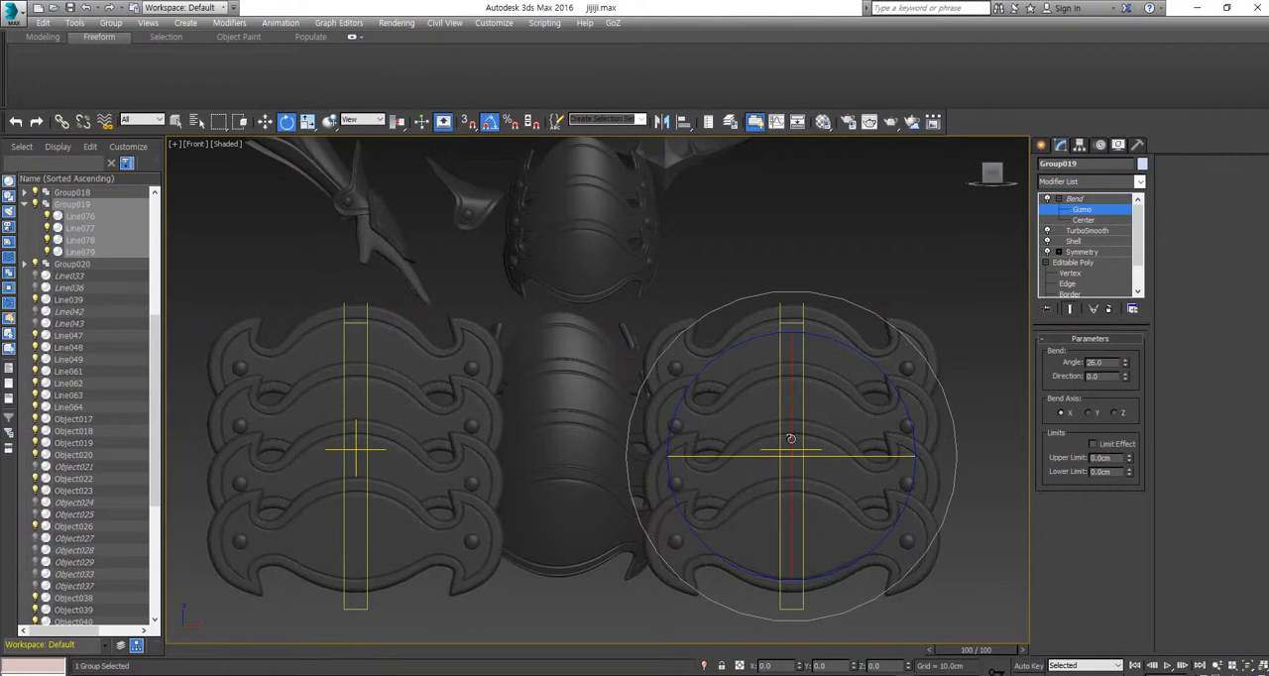
Step: Rotate the gizmo of the X-axis Bend on the flat four-plate group to 90 degrees
left_click_drag(791, 438, 792, 557)
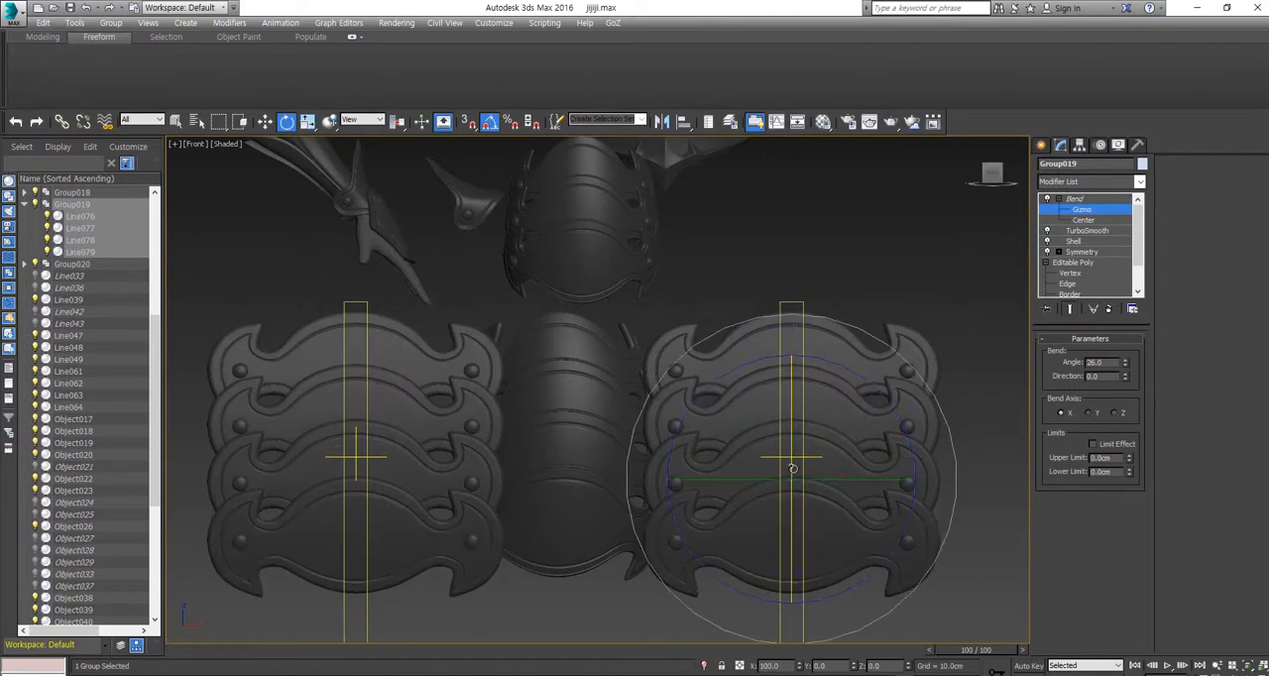
middle_click_drag(1005, 502, 804, 451)
left_click(1010, 174)
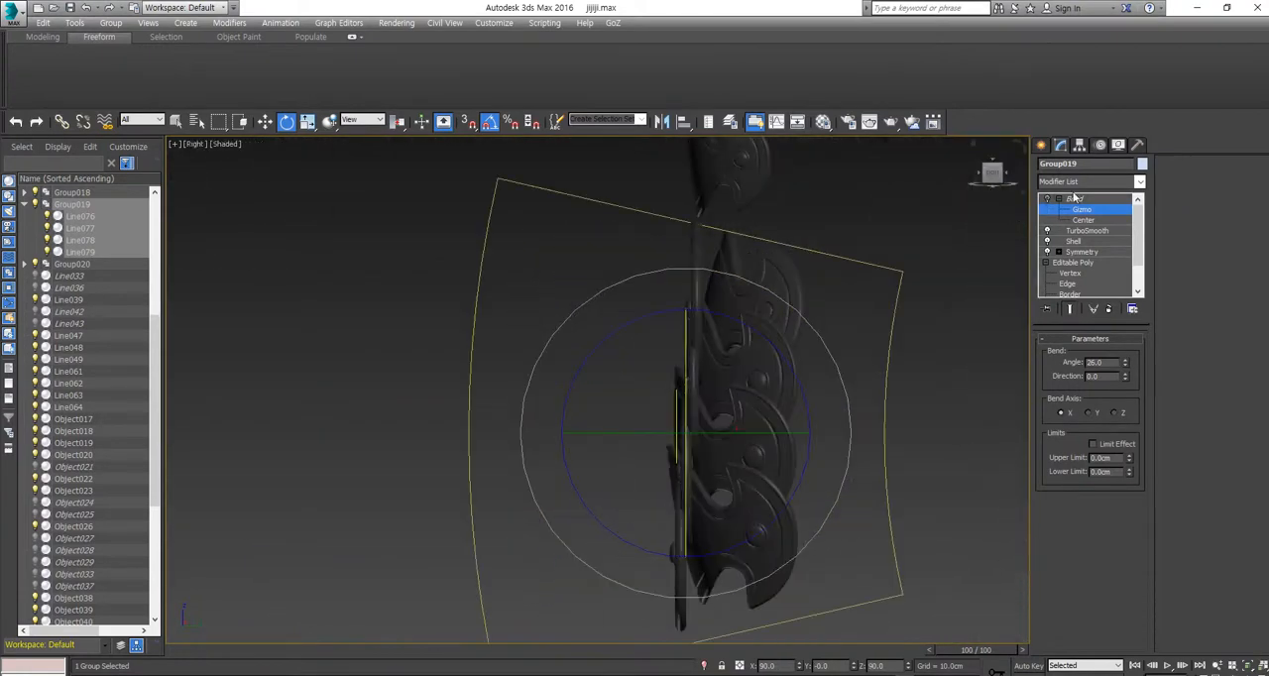